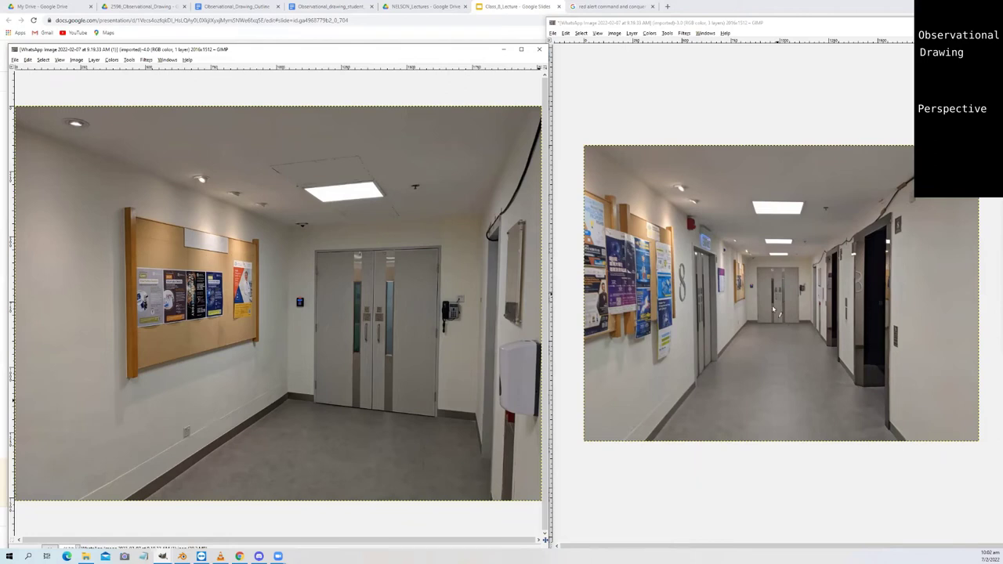
Switch to the Class_8_Lecture presentation in Google Slides, show slide 5 with Raphael's School of Athens, and return to the photos in GIMP
left_click(239, 557)
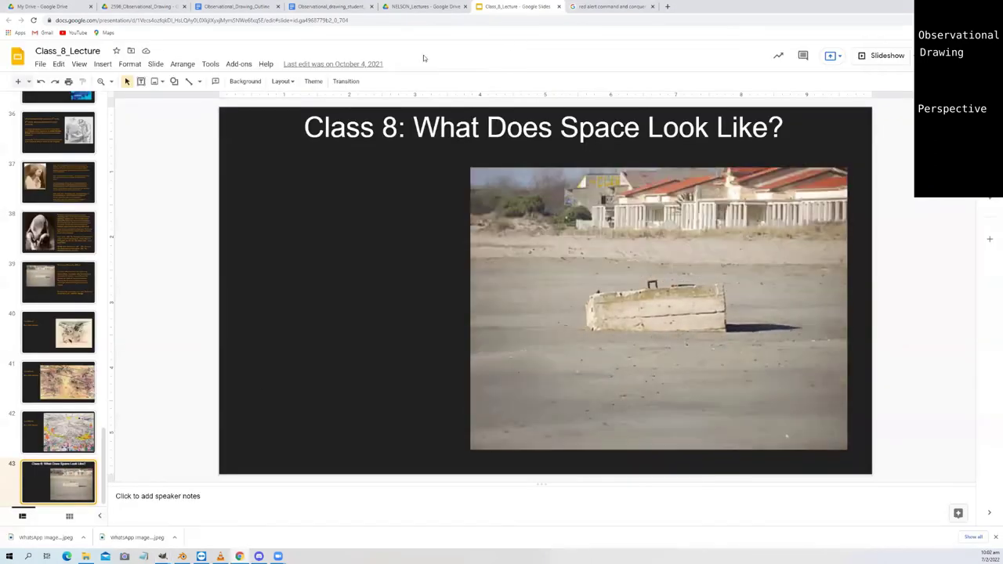
scroll(44, 297, "up", 15)
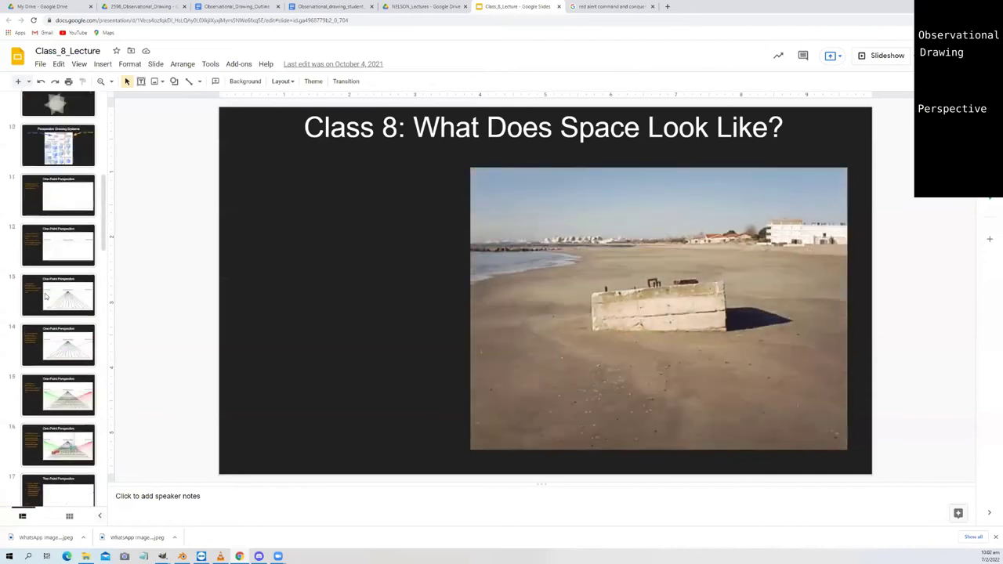
scroll(44, 296, "up", 5)
left_click(51, 313)
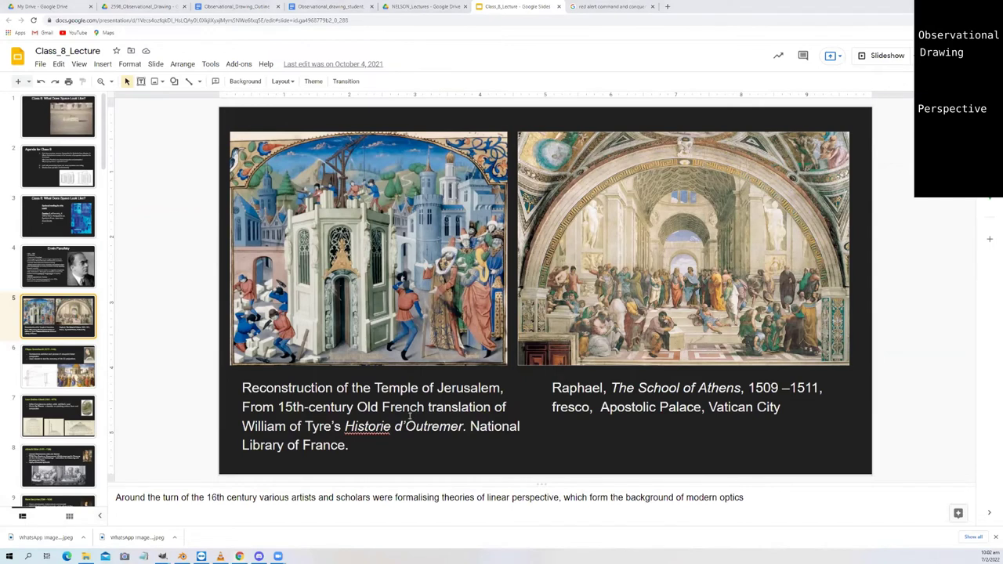
key("alt+Tab")
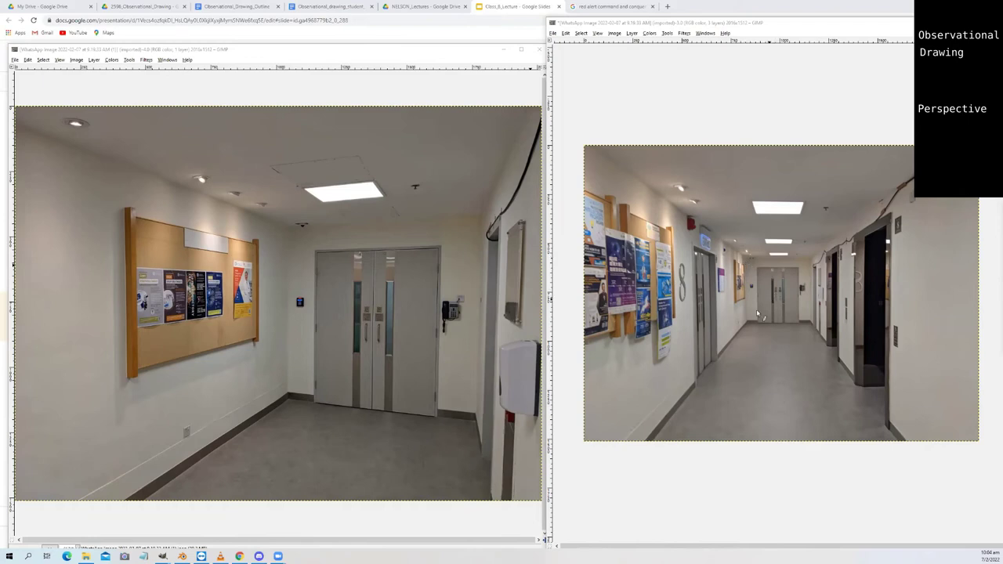
Try to trace the long corridor photo's receding floor and ceiling edges in magenta towards the end doors, and undo those lines
left_click(840, 26)
left_click(662, 435)
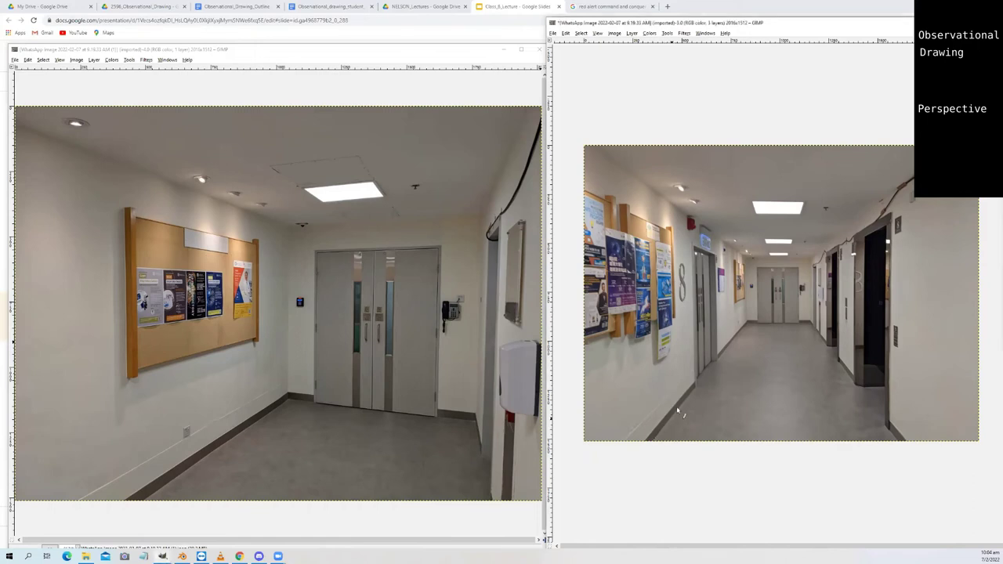
left_click(774, 292, "shift")
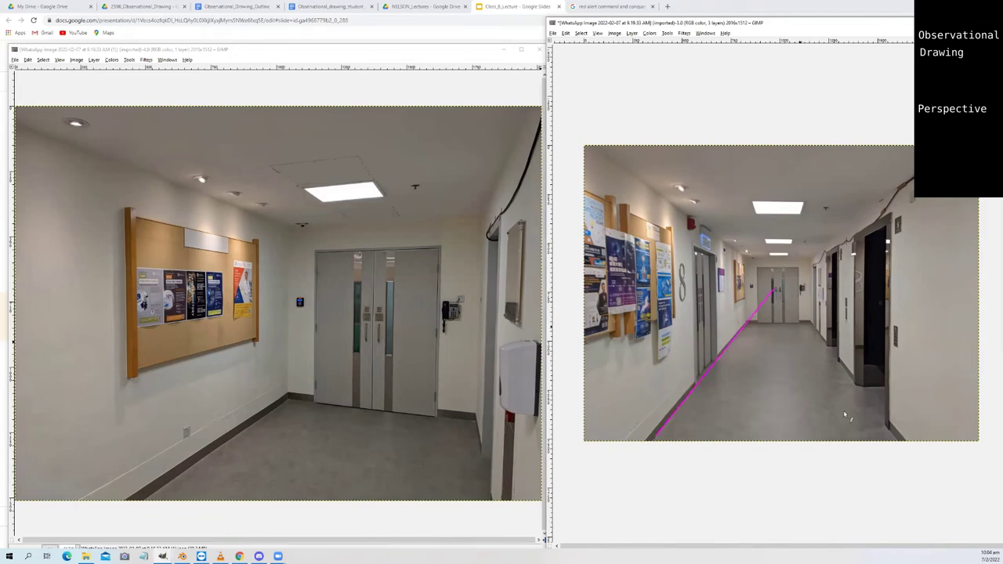
left_click(892, 430)
left_click(782, 280, "shift")
left_click(594, 149, "shift")
left_click(748, 303, "shift")
key("ctrl+z")
key("ctrl+z")
key("ctrl+z")
key("ctrl+z")
Mark the vanishing point on the long corridor's end doors and draw the right wall's vertical and receding edges in magenta
left_click(778, 288)
left_click(954, 439, "shift")
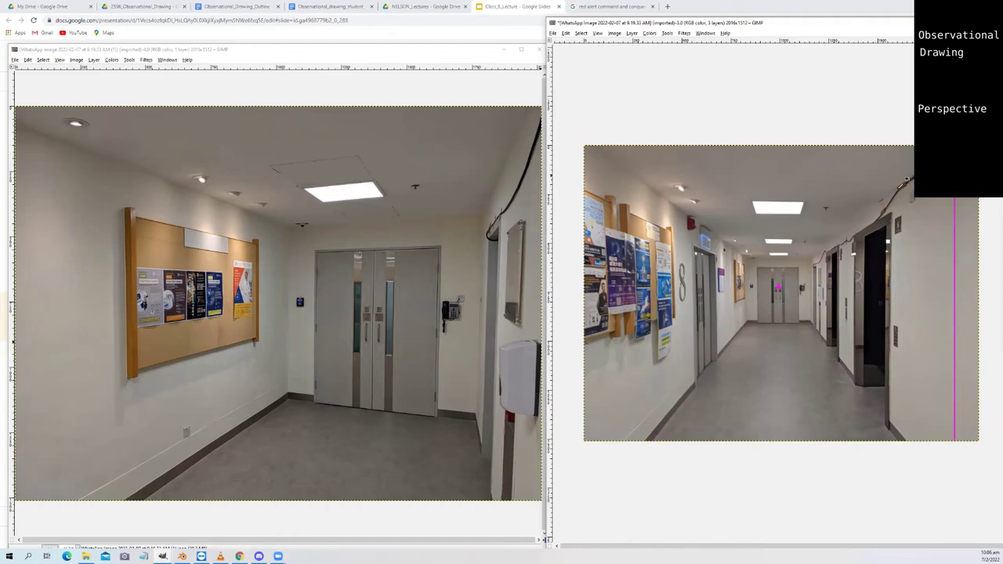
left_click(779, 288, "shift")
Enlarge the long corridor image's canvas to 3000 × 2000 px with the photo centred
key("minus")
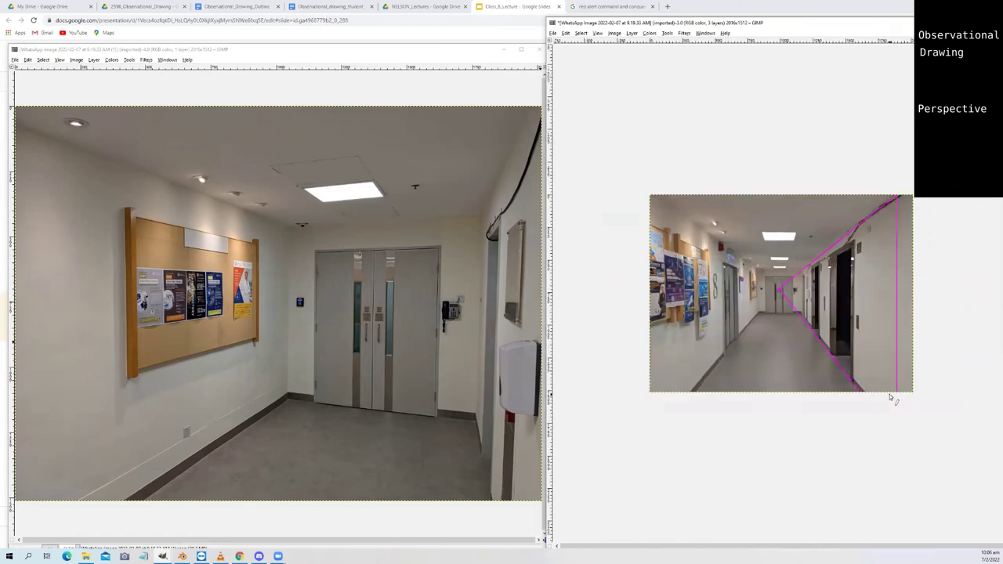
left_click(597, 34)
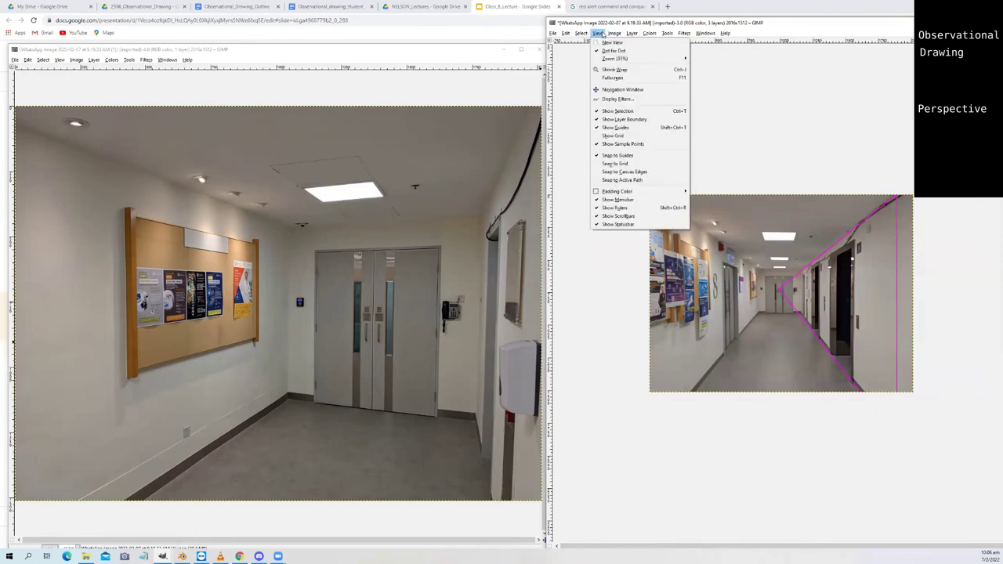
mouse_move(612, 35)
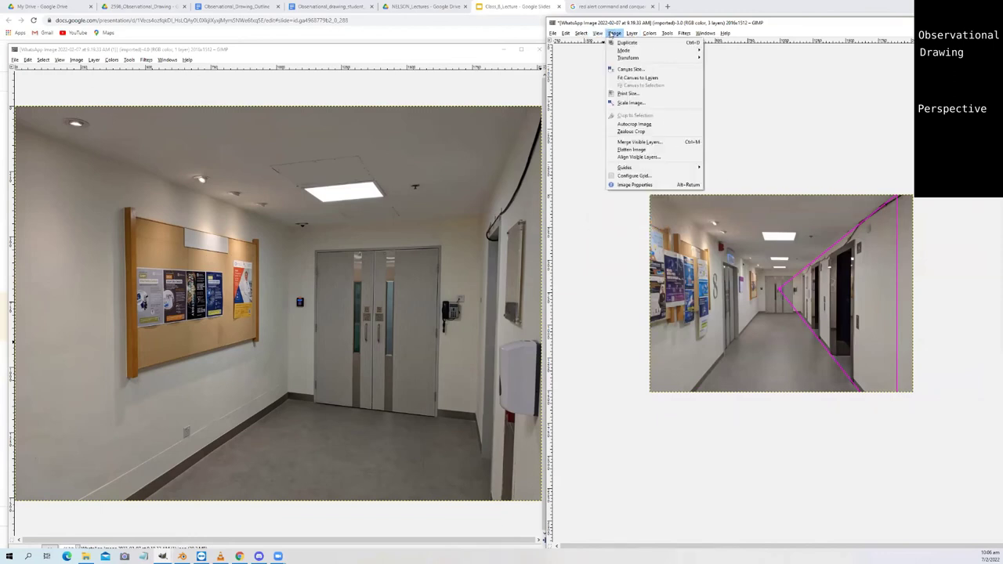
left_click(627, 69)
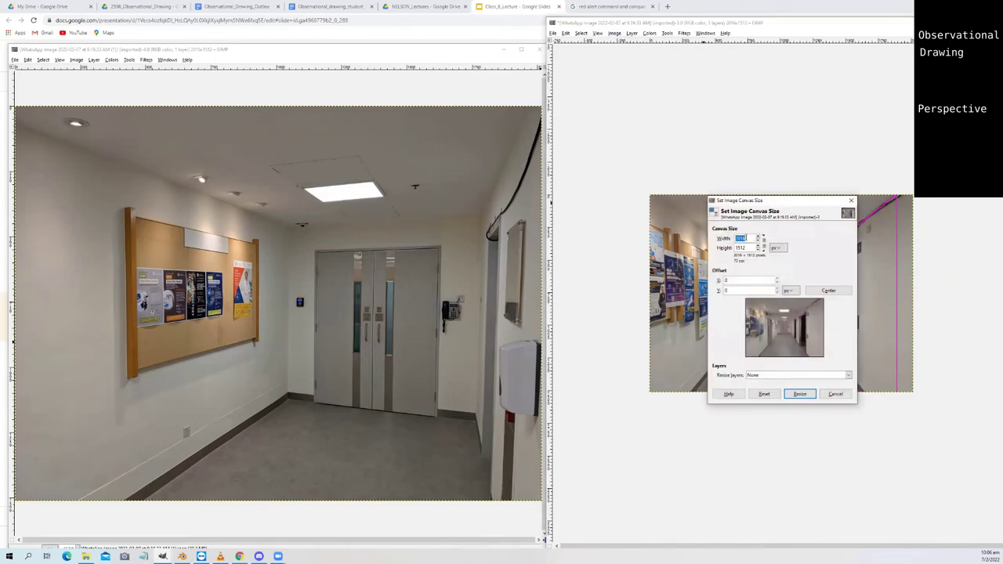
type("3000")
double_click(744, 248)
type("2000")
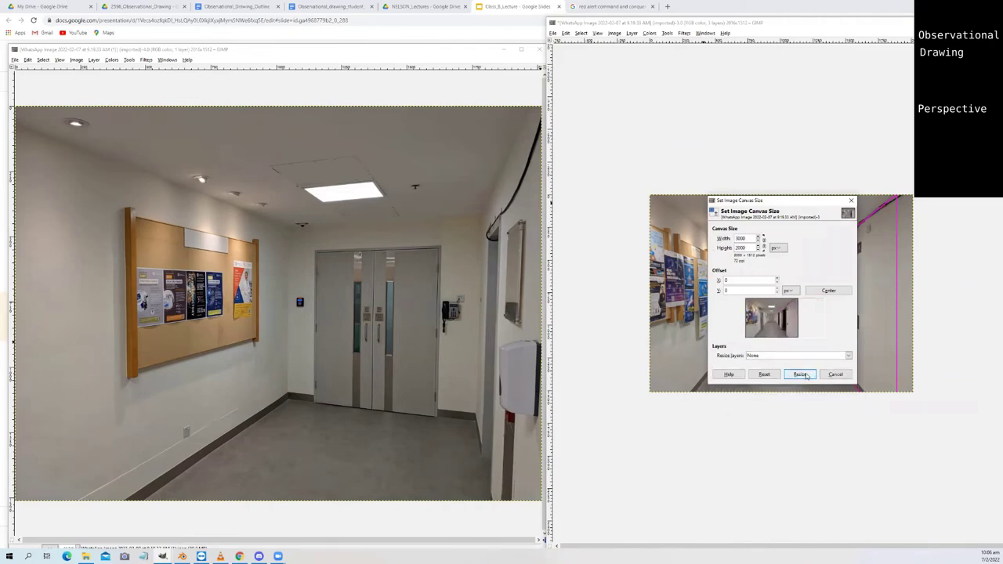
left_click(822, 292)
left_click(799, 374)
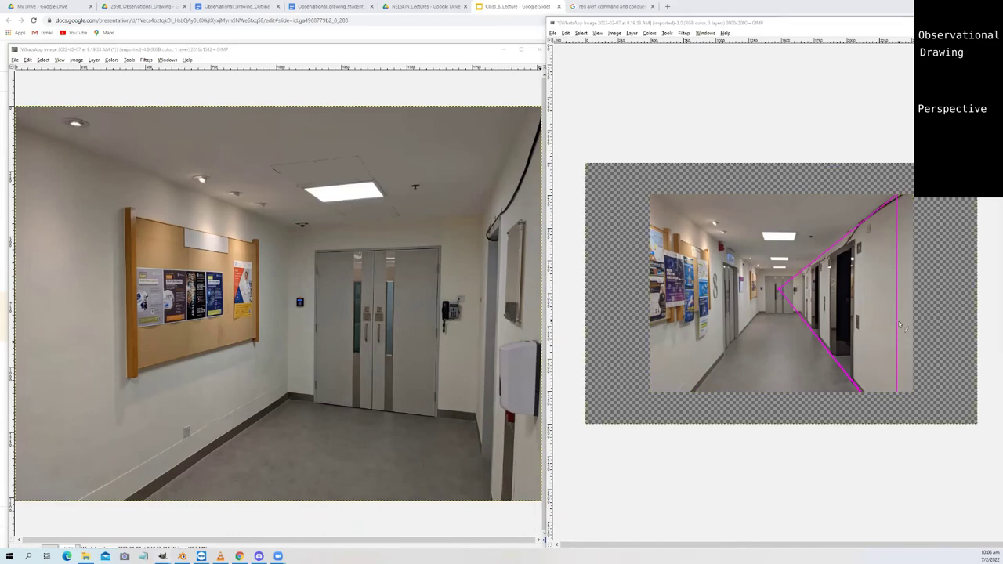
Extend the right wall's floor line and vertical edge beyond the photo to the canvas's lower edge
left_click(779, 285)
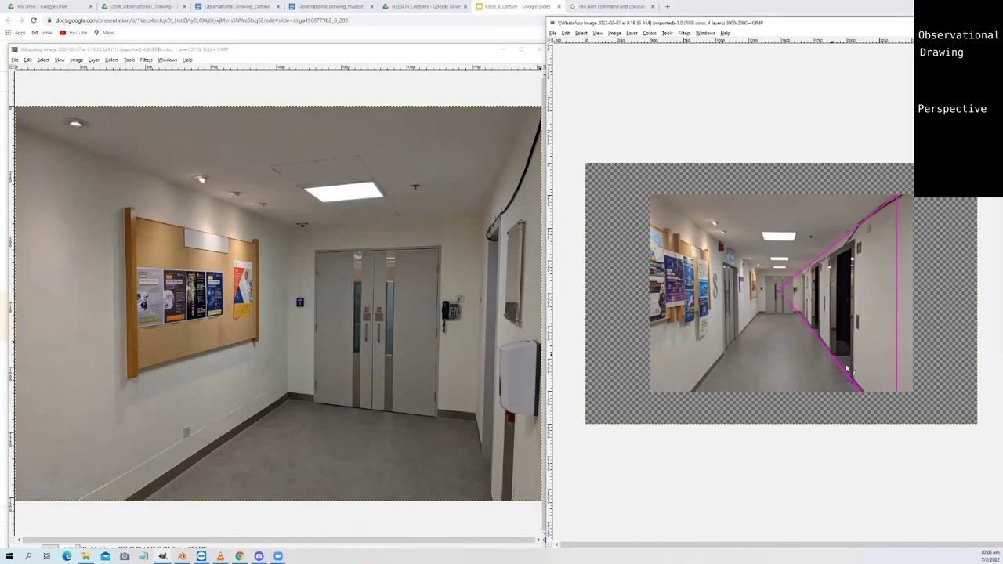
left_click(905, 451, "shift")
left_click(897, 427, "shift")
Draw the left wall's floor and ceiling lines through the vanishing point, and connect them with a vertical line near the photo's left edge
scroll(779, 360, "down", 1)
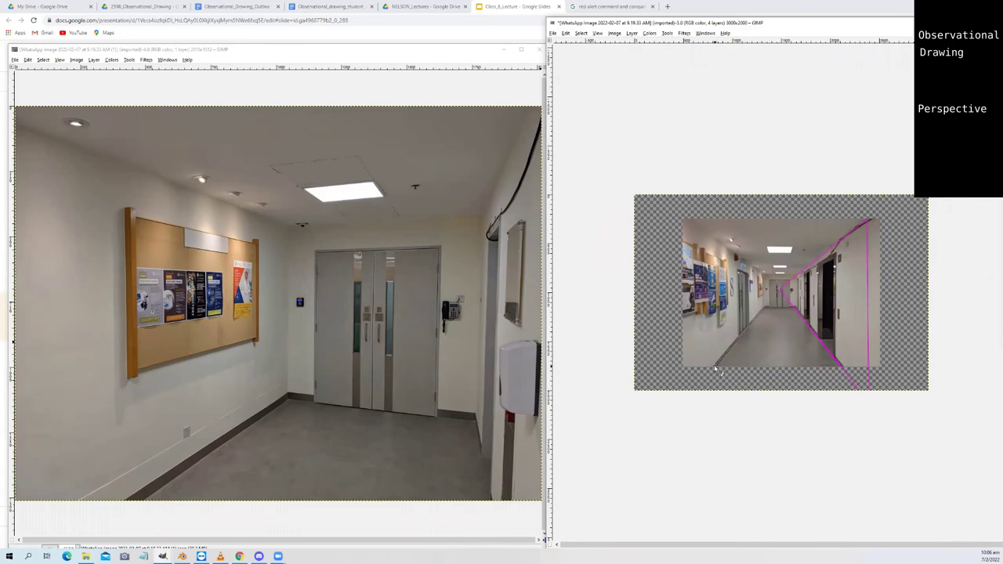
left_click(691, 396, "shift")
left_click(779, 292)
left_click(672, 209, "shift")
left_click(695, 388)
left_click(696, 223, "shift")
Complete the large outer rectangle whose corners meet the four receding lines with its remaining vertical and horizontal edges
key("plus")
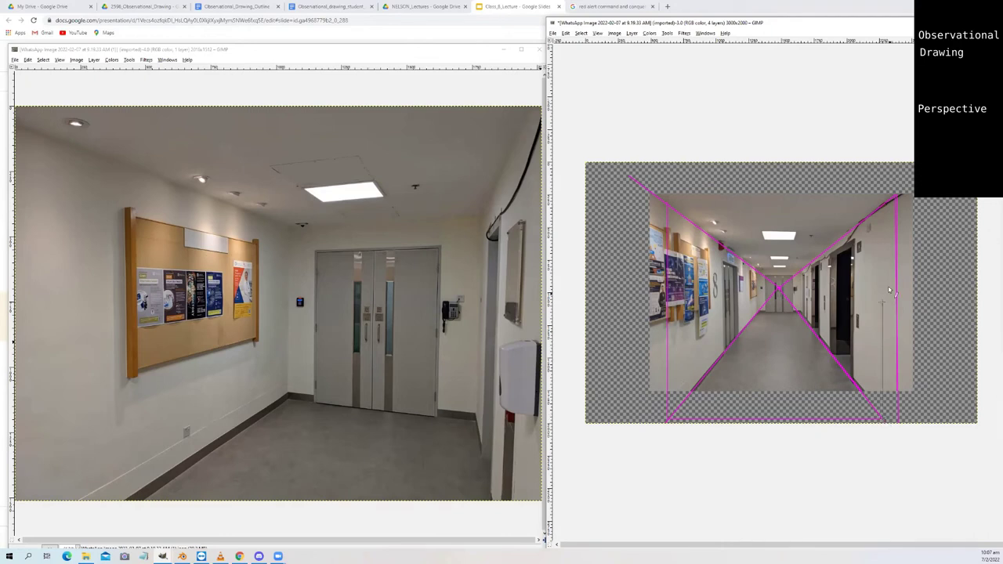
left_click(881, 206, "shift")
left_click(670, 206, "shift")
Draw a small rectangle around the corridor's end wall with its corners on the four receding lines
scroll(805, 273, "up", 1, "ctrl")
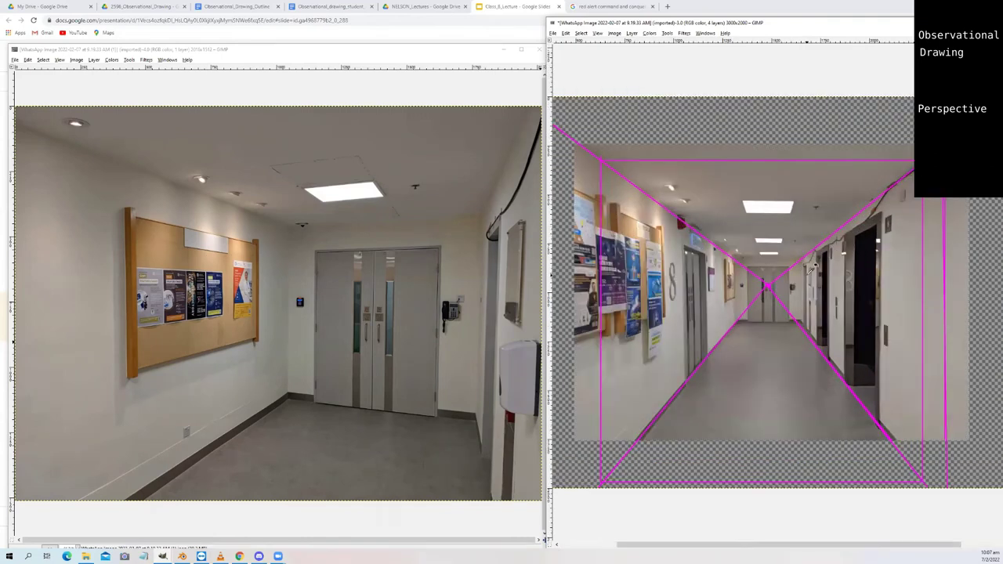
scroll(809, 269, "up", 1)
left_click_drag(794, 246, 797, 370)
left_click(796, 368, "shift")
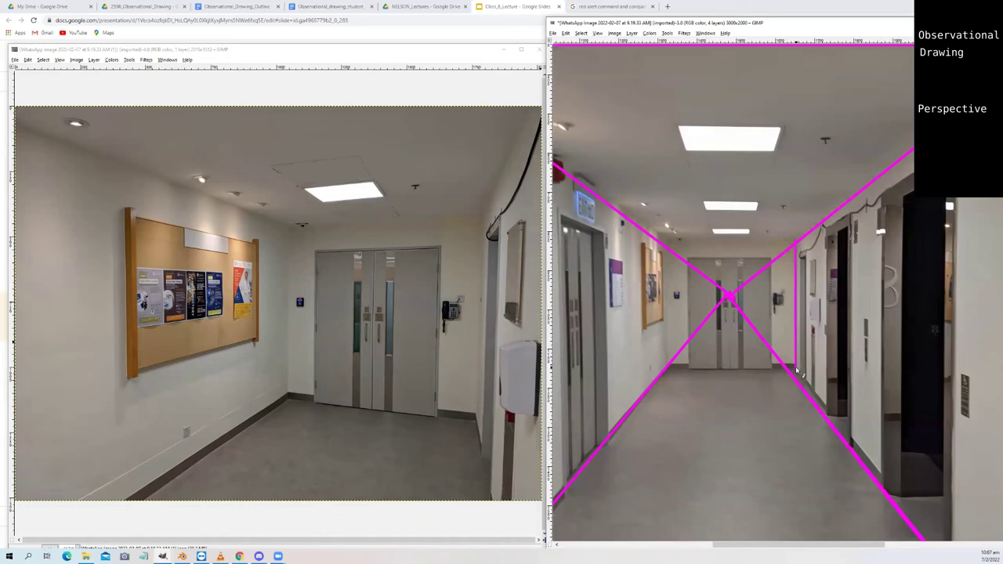
left_click(668, 369, "shift")
left_click(669, 240, "shift")
left_click(796, 239, "shift")
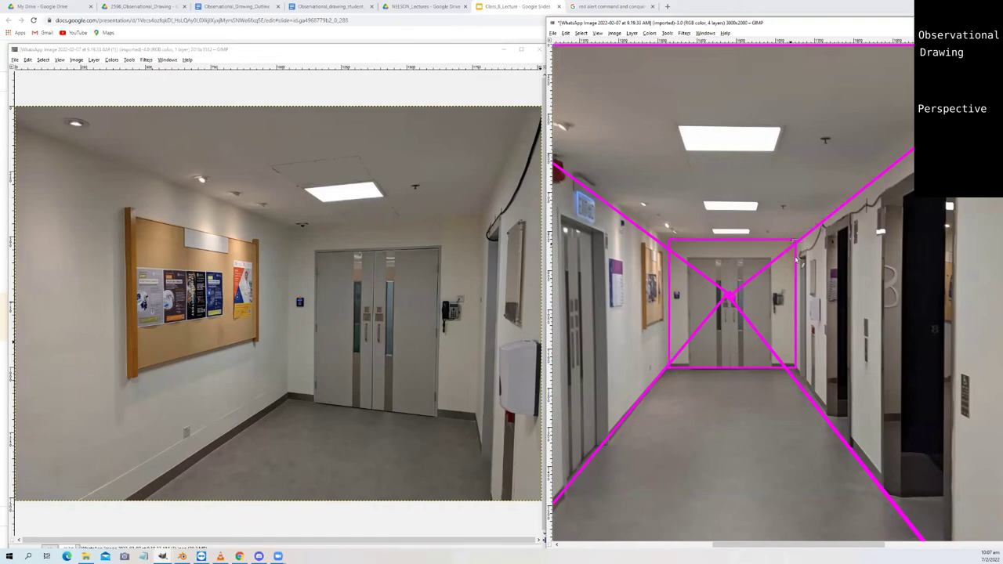
Bring the photo back behind the perspective lines and draw crossing diagonals over the right wall between the inner and outer rectangles
scroll(801, 282, "down", 3, "ctrl")
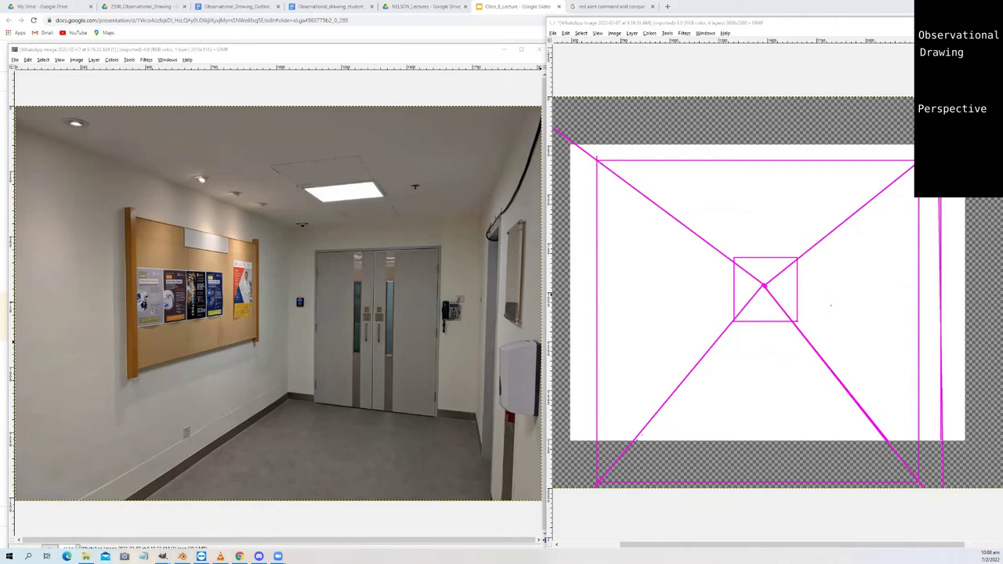
key("ctrl+z")
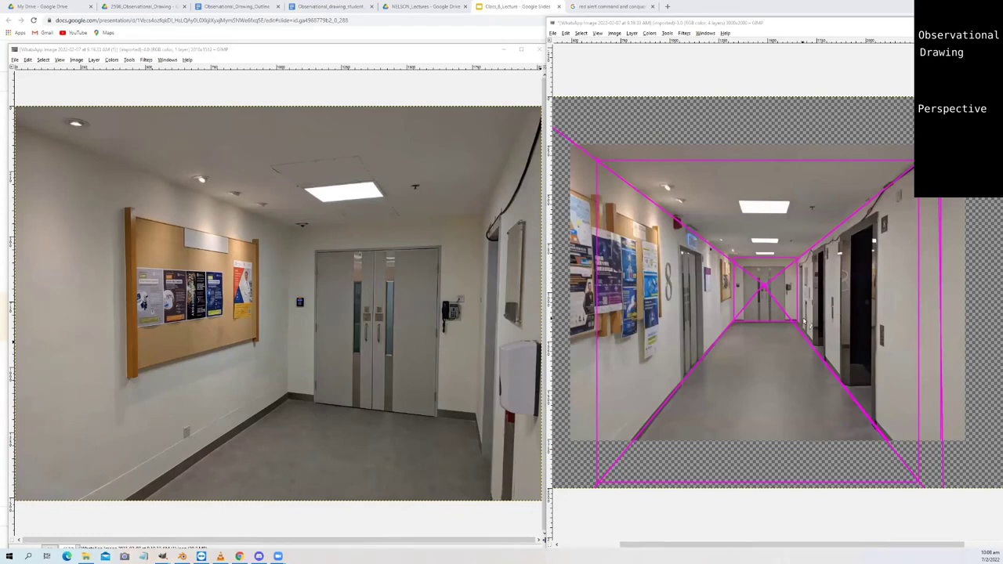
left_click(797, 322)
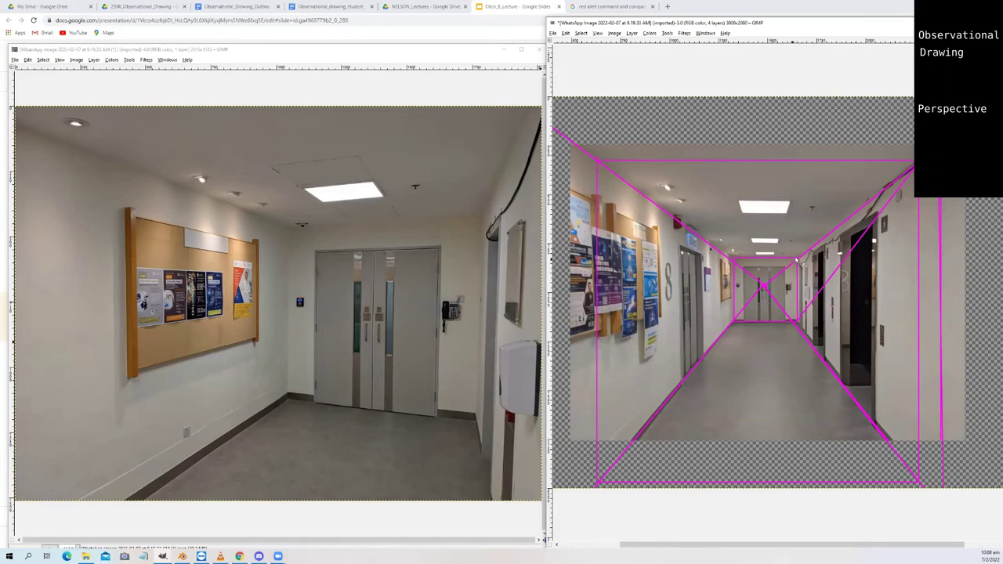
left_click(918, 481, "shift")
Outline the nearer elevator doorway on the right wall, with its vertical sides running down to the floor line
key("minus")
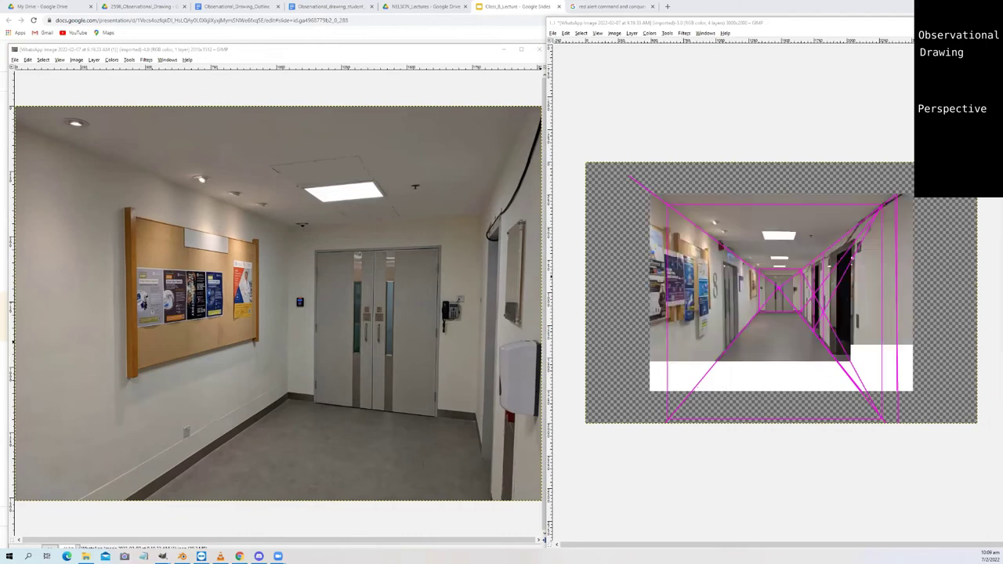
scroll(781, 304, "up", 1)
scroll(781, 304, "up", 3)
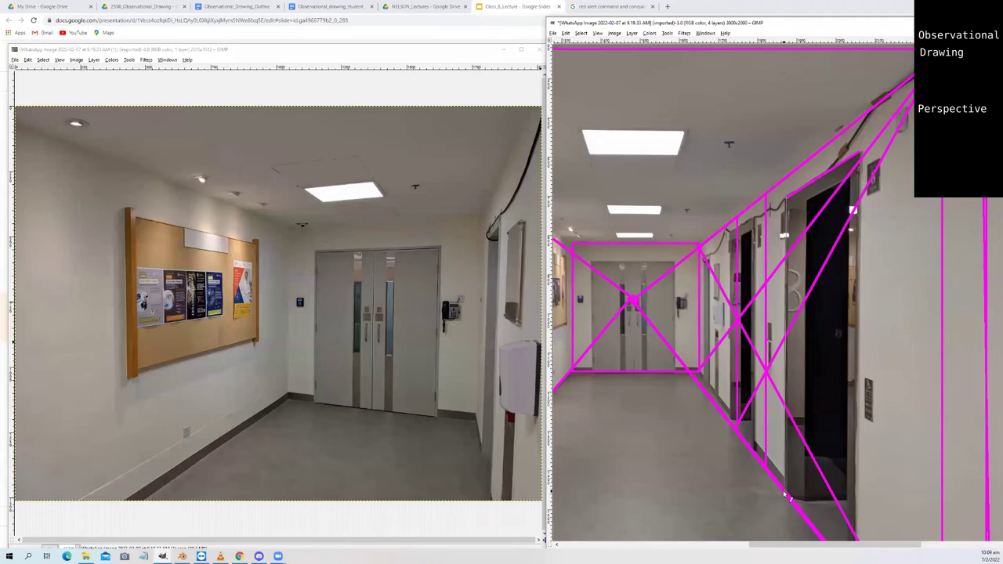
scroll(874, 233, "up", 5)
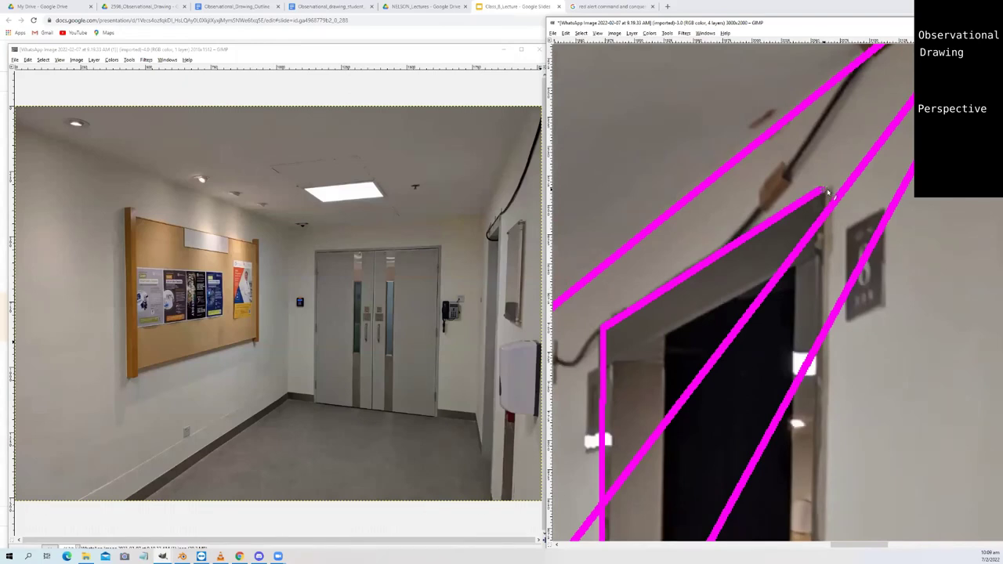
left_click(827, 190)
scroll(818, 241, "down", 6)
scroll(791, 335, "down", 2)
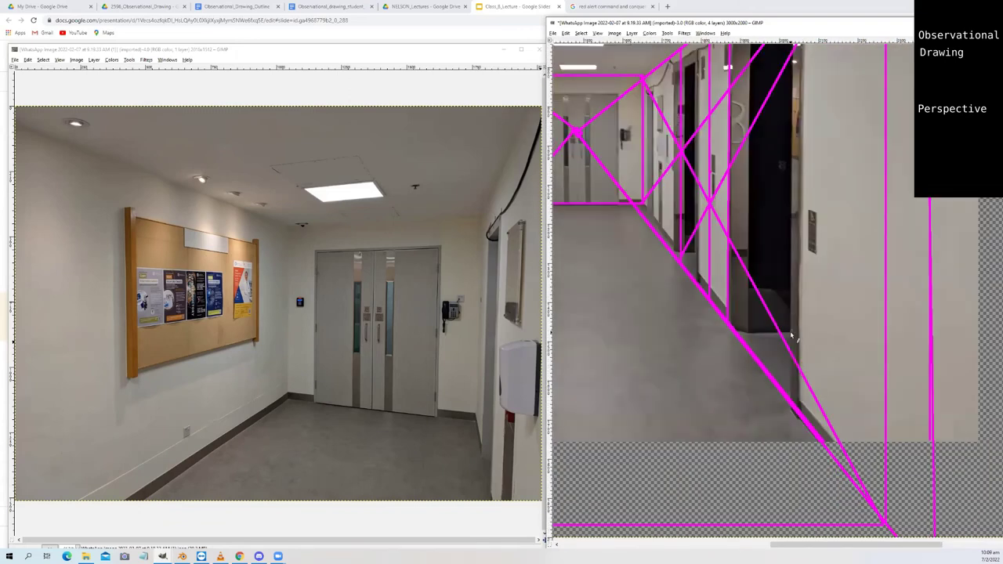
left_click(795, 406, "shift")
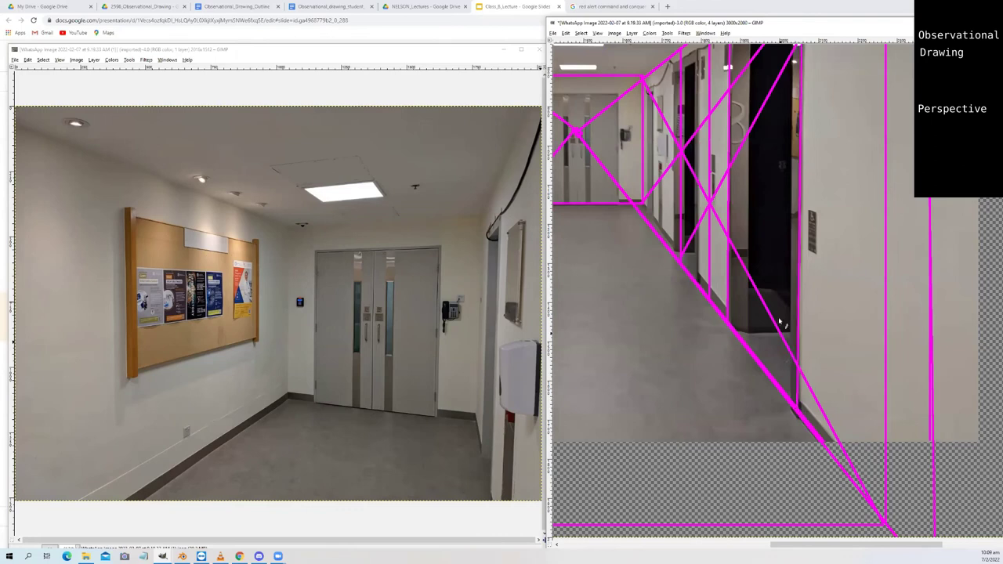
Add the outer edge of the elevator door frame with a short line at its top corner and a second near vertical
scroll(787, 233, "up", 5)
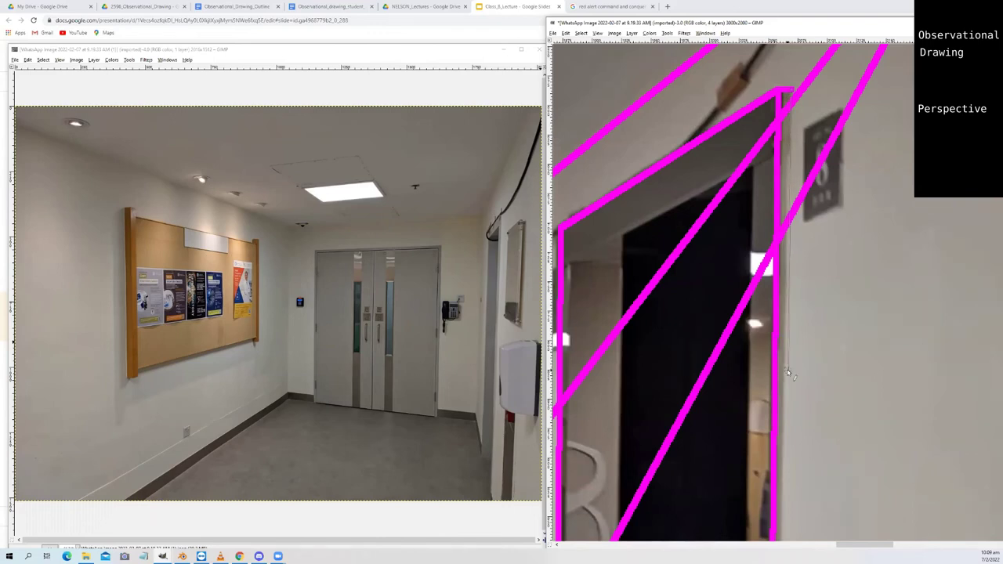
scroll(788, 374, "down", 5)
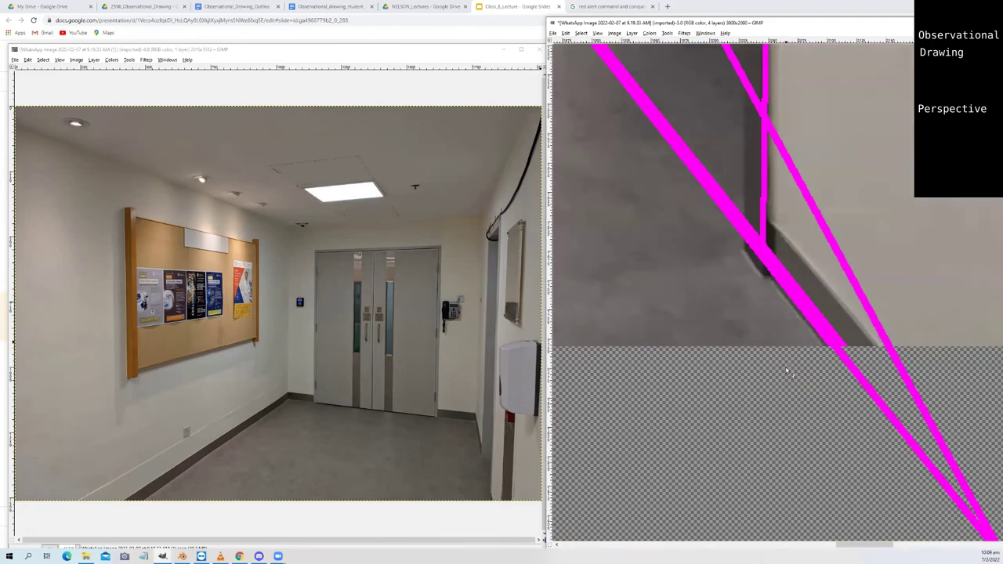
left_click(773, 258, "shift")
scroll(773, 249, "down", 5)
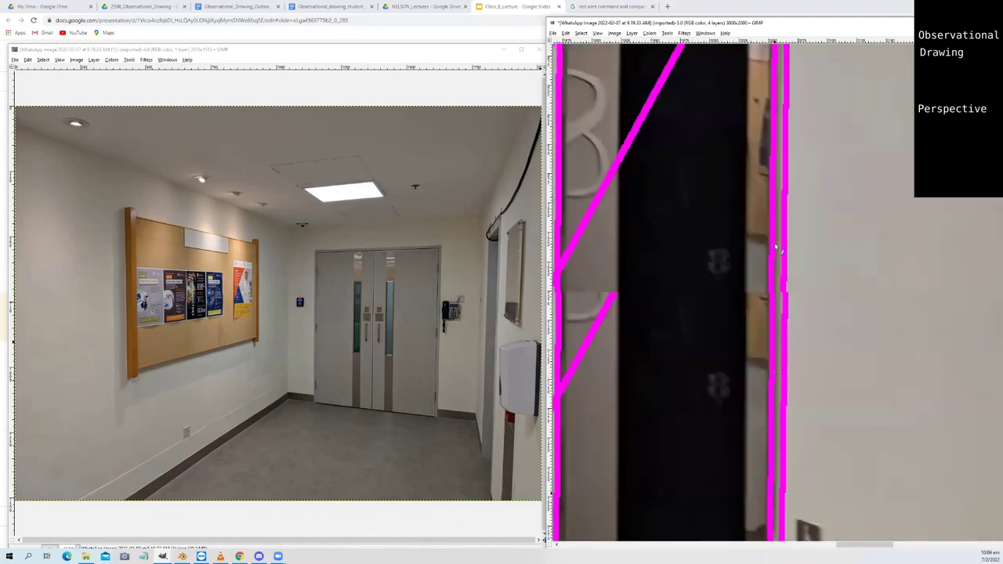
Examine the finished perspective lines on the long corridor alongside the whole photo of the double doors and notice board
scroll(775, 247, "up", 1)
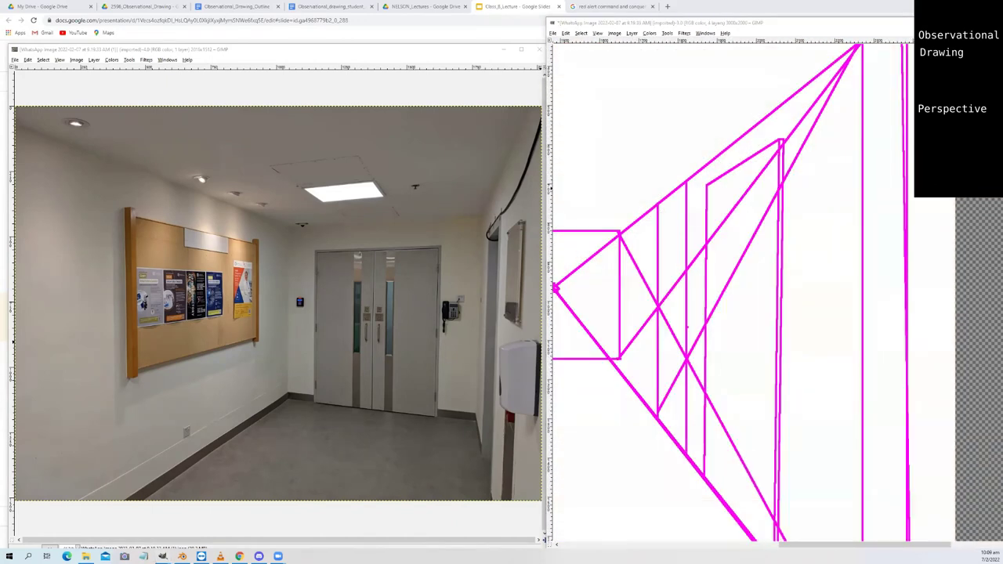
scroll(742, 293, "down", 3)
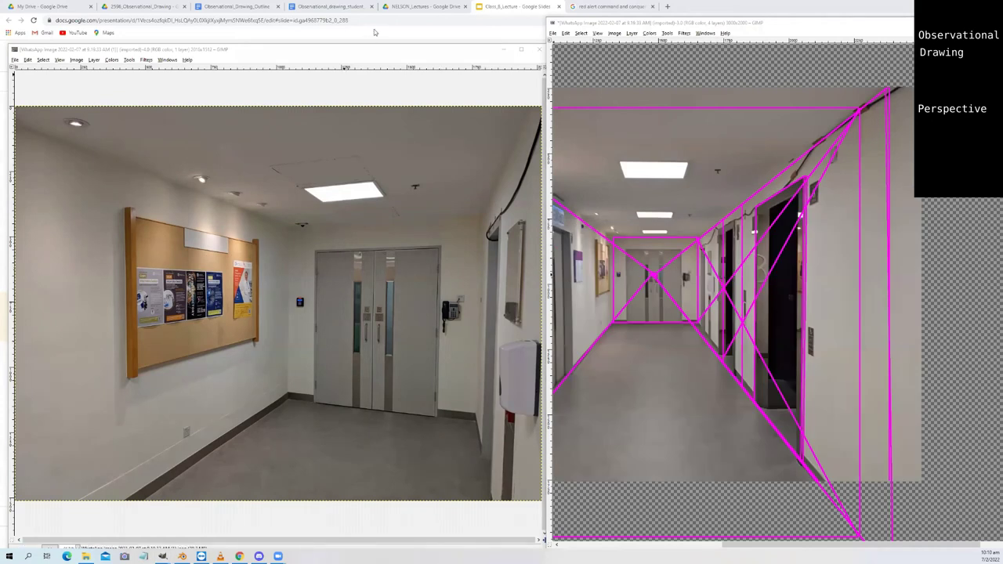
left_click(365, 96)
left_click(669, 321)
scroll(670, 321, "down", 3)
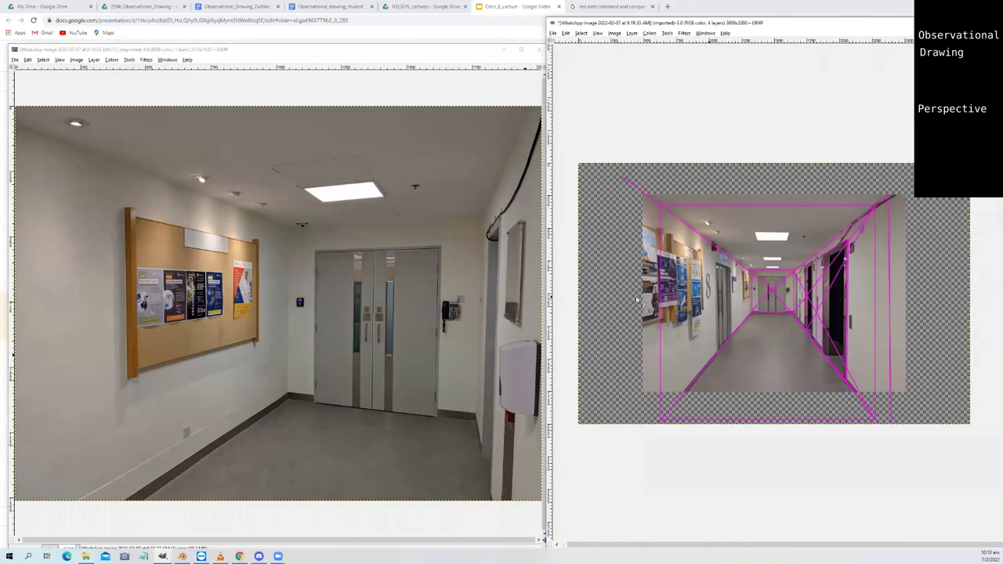
scroll(315, 314, "down", 3)
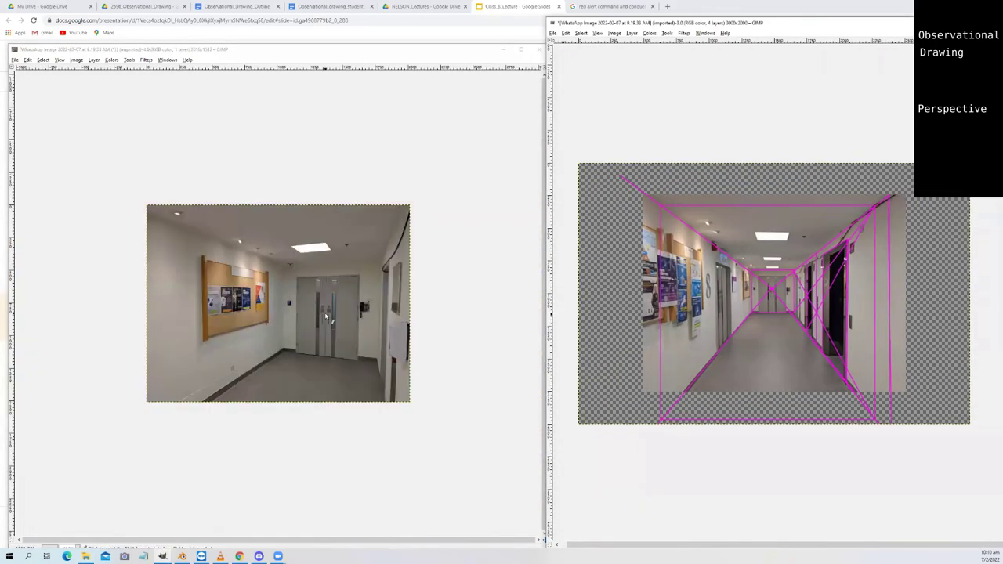
scroll(326, 316, "up", 2)
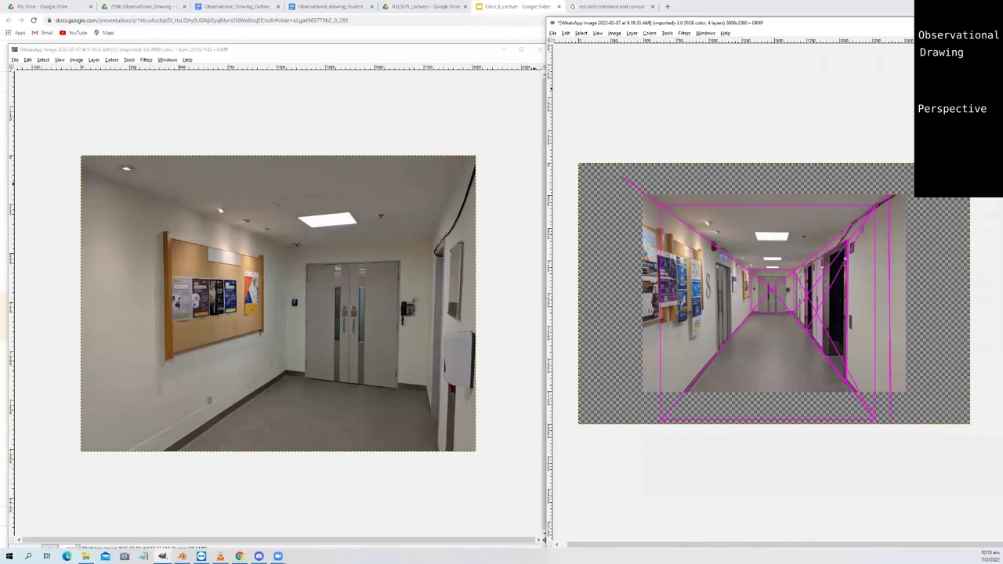
Scale the double doors photo down to about 1395 × 1046 px and centre it on its canvas
key("shift+s")
left_click(397, 253)
left_click_drag(438, 187, 354, 250)
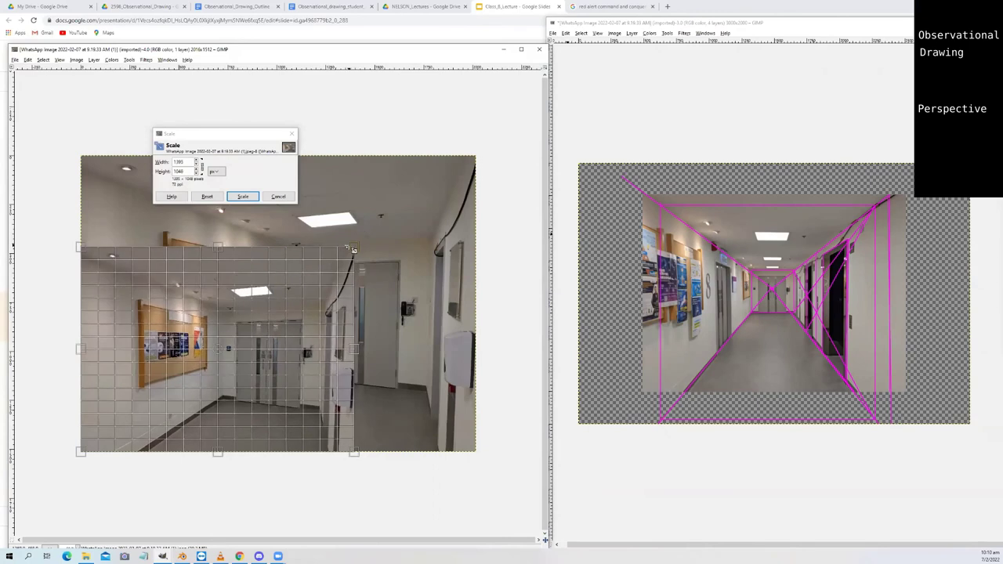
left_click(277, 305)
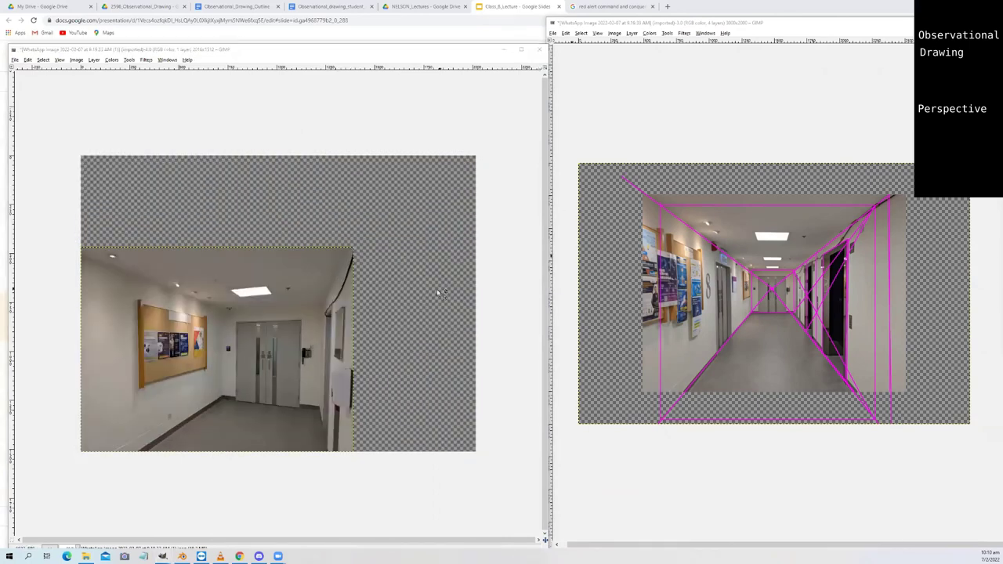
left_click_drag(274, 325, 346, 279)
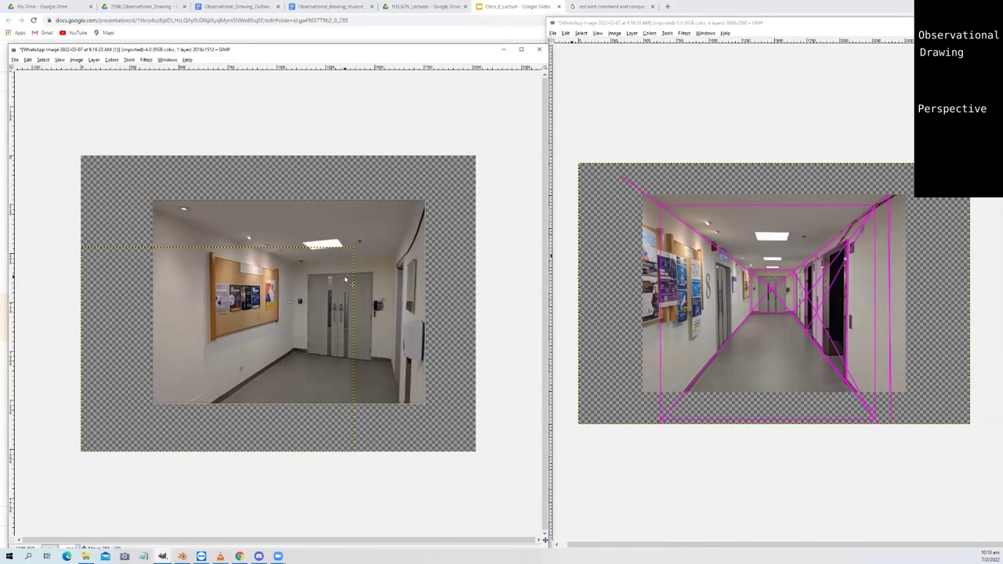
key("plus")
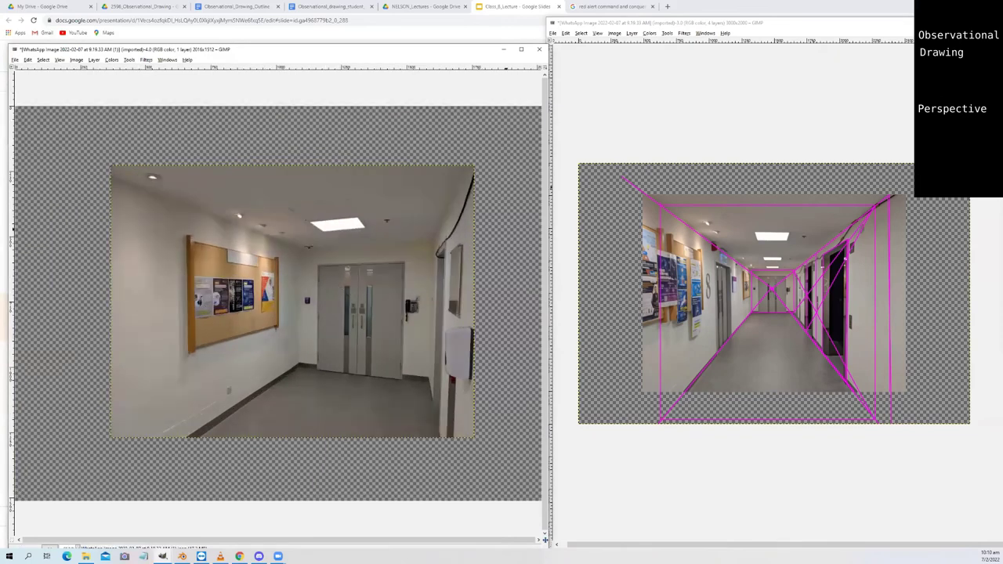
Draw a vertical magenta line down the room corner between the notice board wall and the double doors wall
left_click(964, 279)
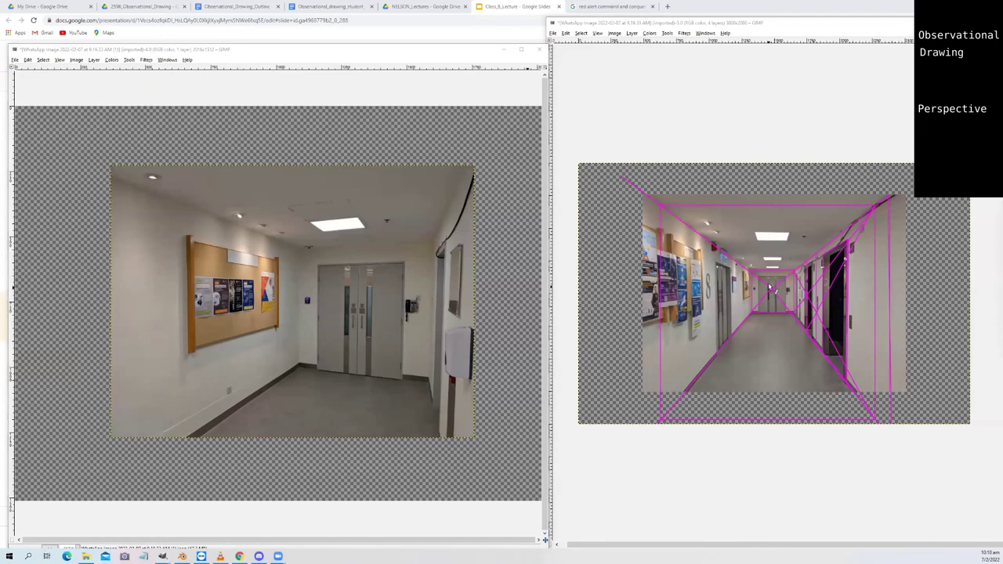
left_click(299, 247)
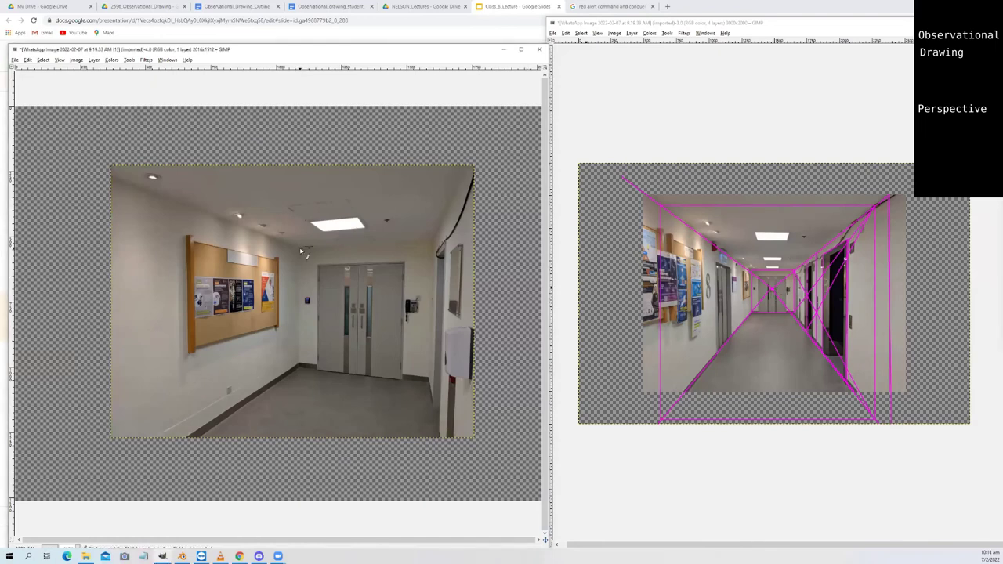
left_click(301, 367, "shift")
Switch to Blender and delete faces of the default cube so that only an open corner of walls remains
left_click(182, 557)
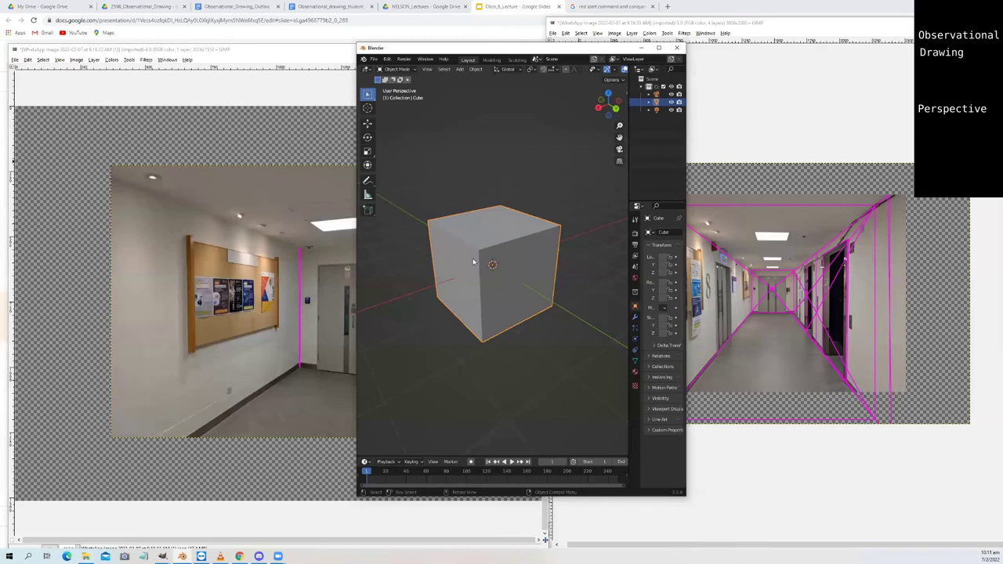
key("Tab")
key("alt+a")
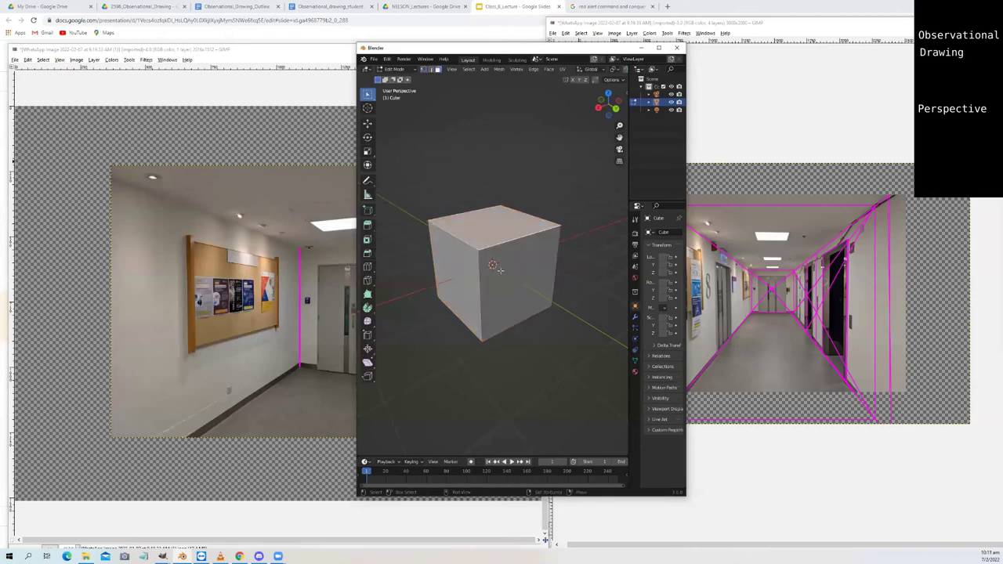
key("a")
key("x")
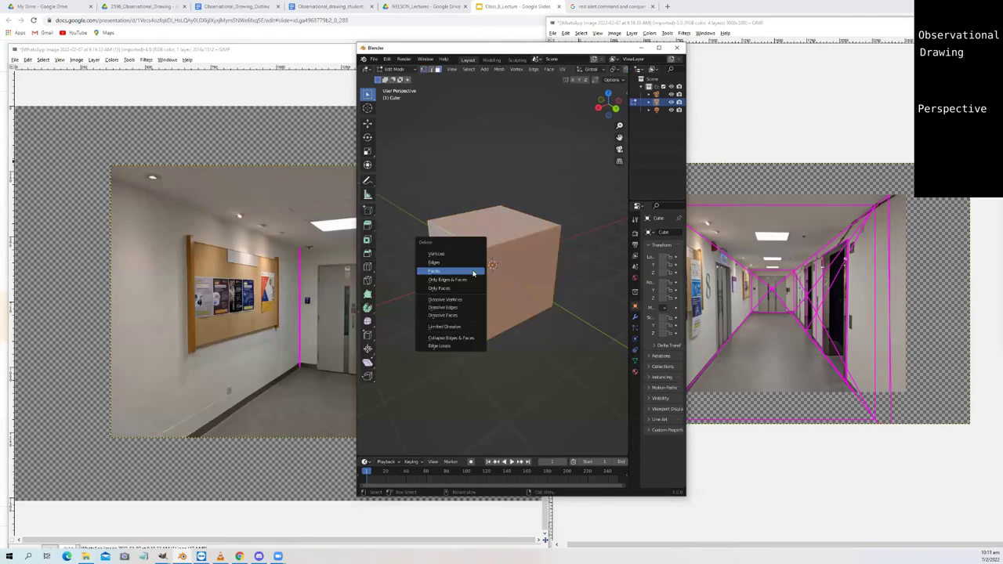
left_click(472, 272)
left_click_drag(466, 265, 513, 297)
key("Tab")
scroll(523, 287, "down", 2)
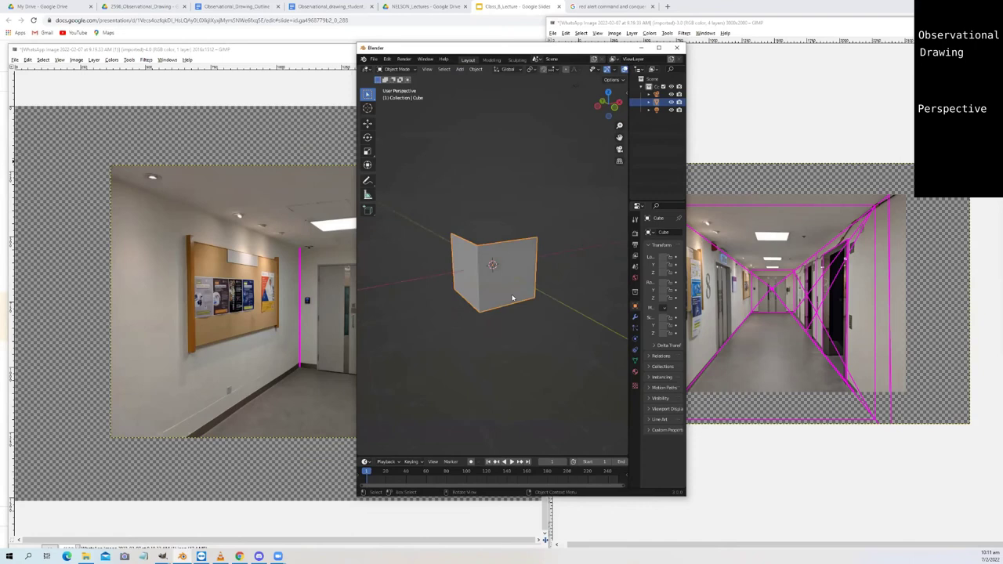
Stretch the open cube along the X axis and scale it so both walls extend far from their shared corner
key("s")
key("x")
left_click(546, 284)
key("s")
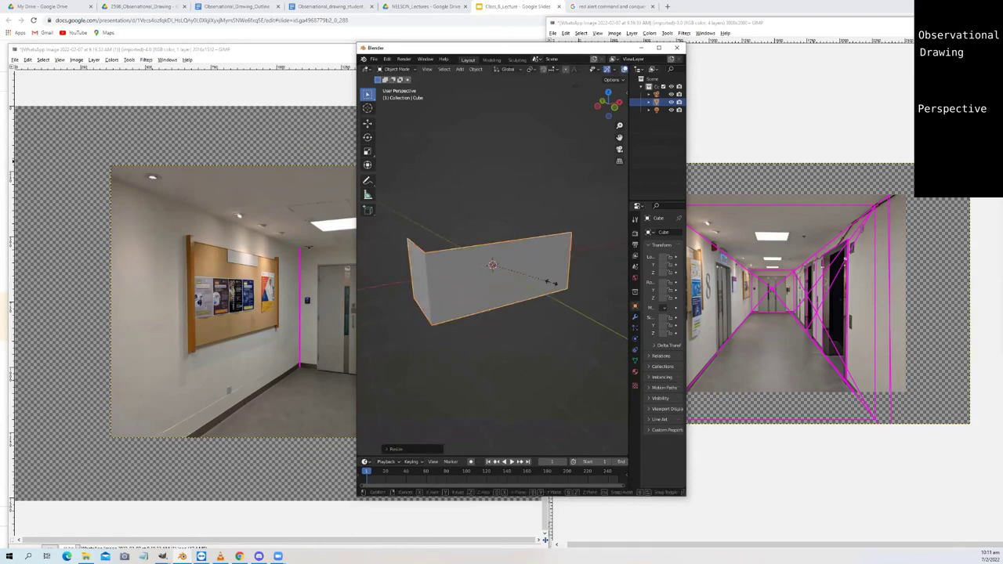
left_click(481, 305)
left_click_drag(481, 306, 529, 261)
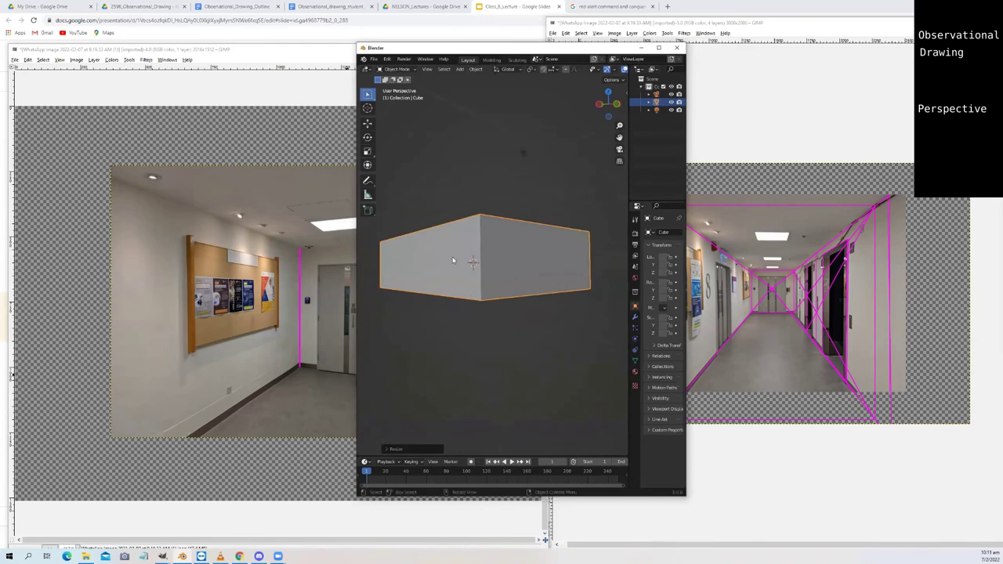
scroll(453, 260, "up", 1)
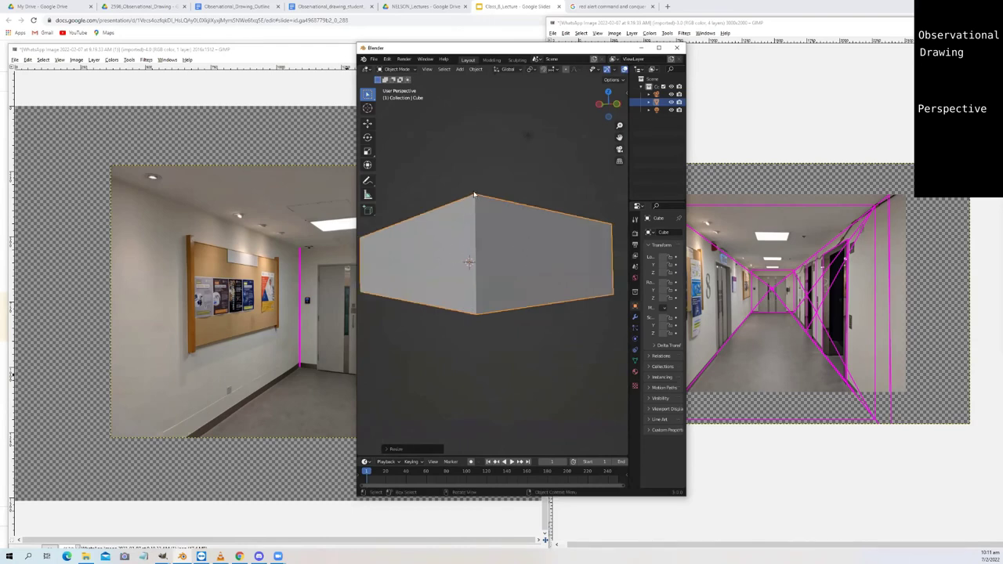
left_click_drag(480, 312, 503, 259)
scroll(536, 272, "up", 3)
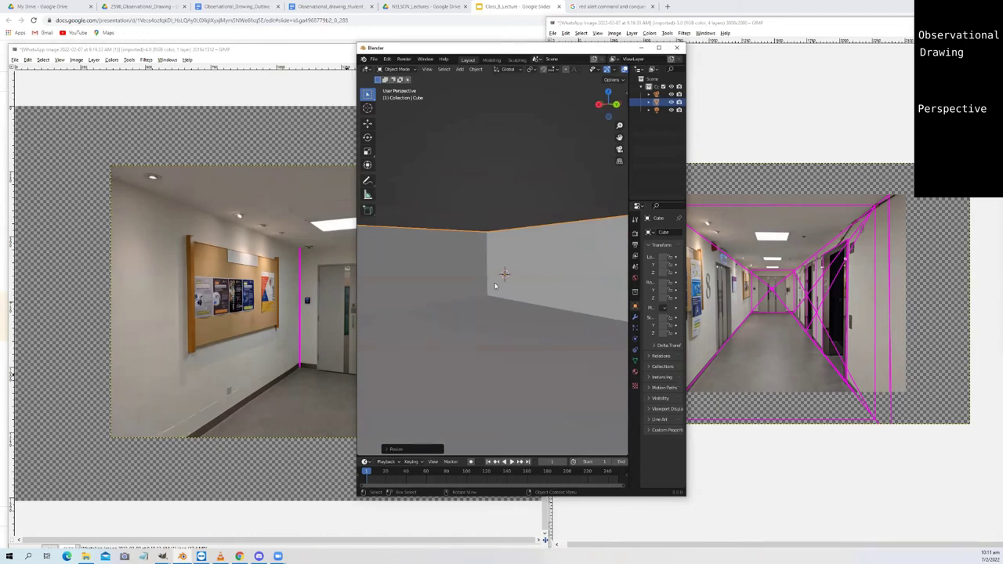
Return to the doors photo in GIMP and draw vanishing lines along the notice board wall's ceiling and floor edges
left_click(296, 224)
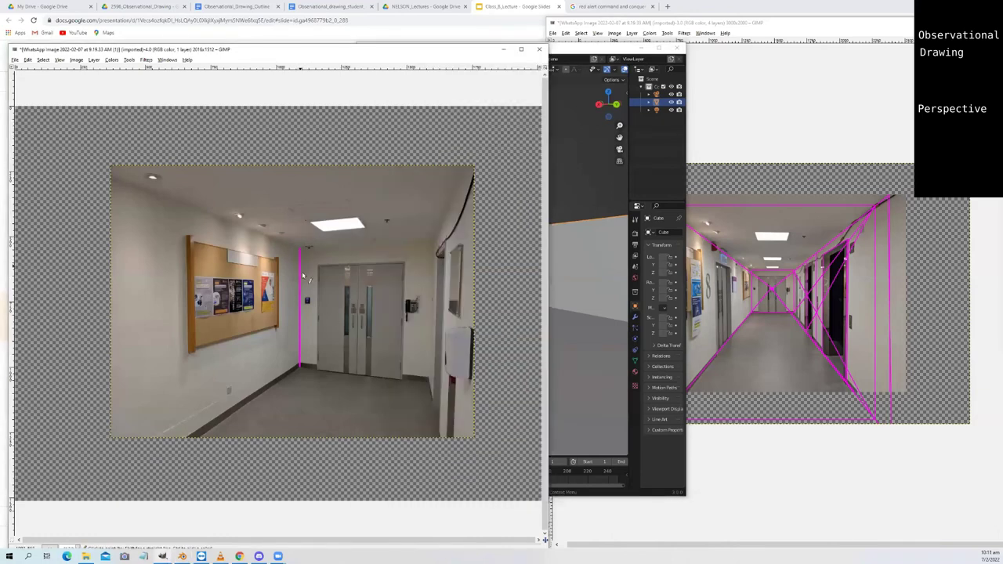
scroll(299, 356, "down", 2)
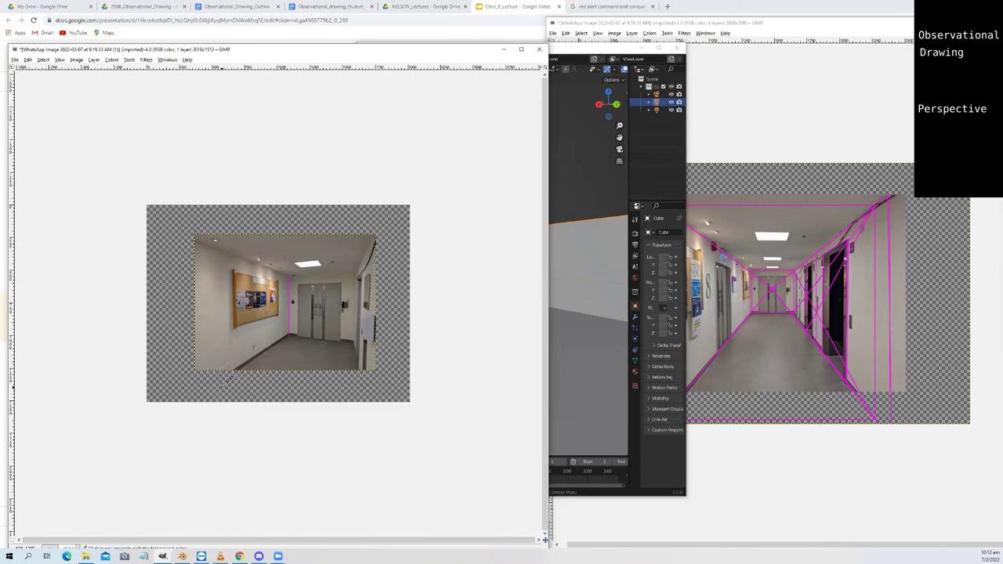
left_click(239, 368, "shift")
left_click(417, 333, "shift")
key("plus")
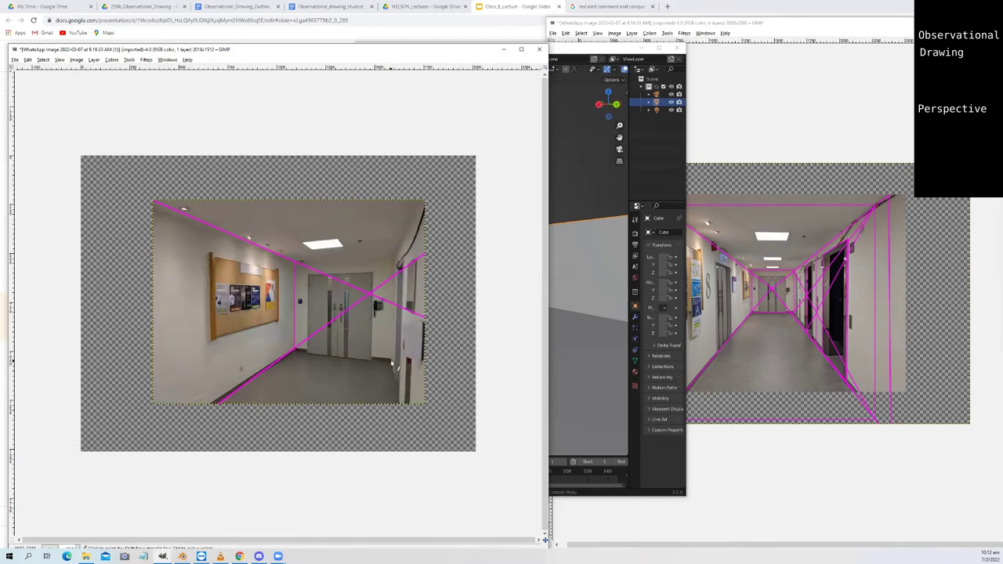
Draw vanishing lines along the doors wall's floor and ceiling edges, extending them across the notice board wall
left_click(79, 321, "shift")
key("minus")
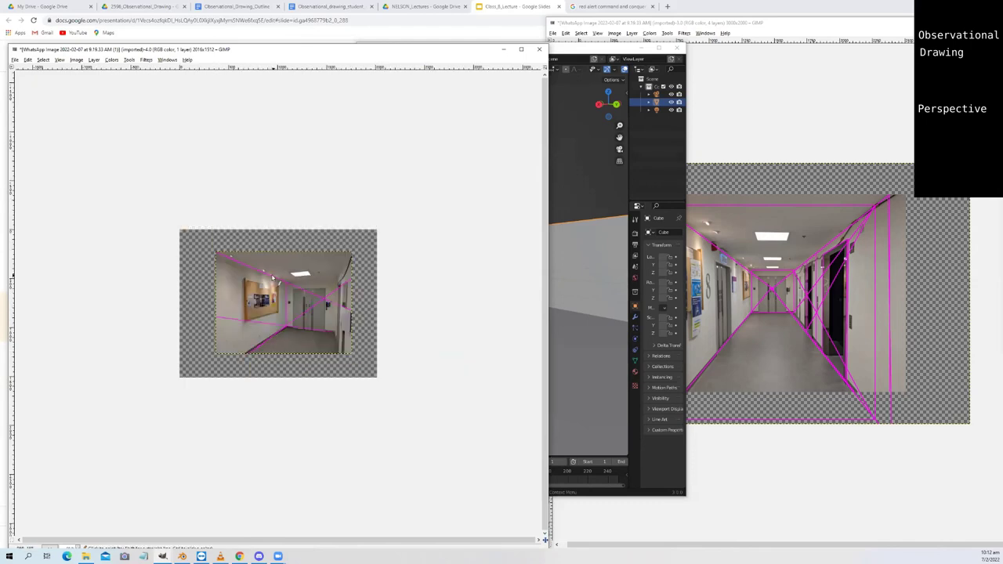
left_click(115, 294, "shift")
scroll(126, 303, "up", 1)
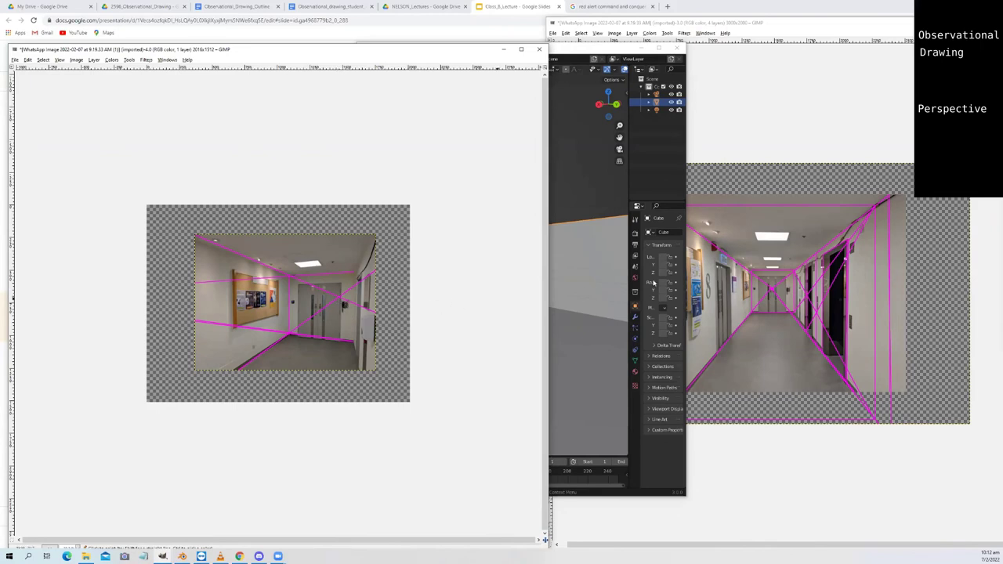
Add a new layer and mark two vanishing points on it, one on each side of the photo
right_click(398, 270)
key("Escape")
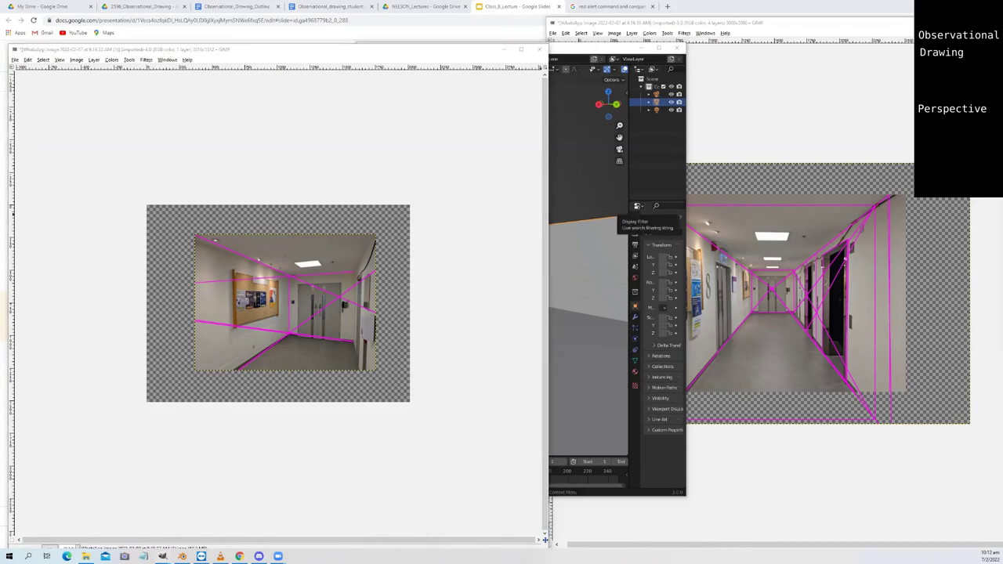
key("Return")
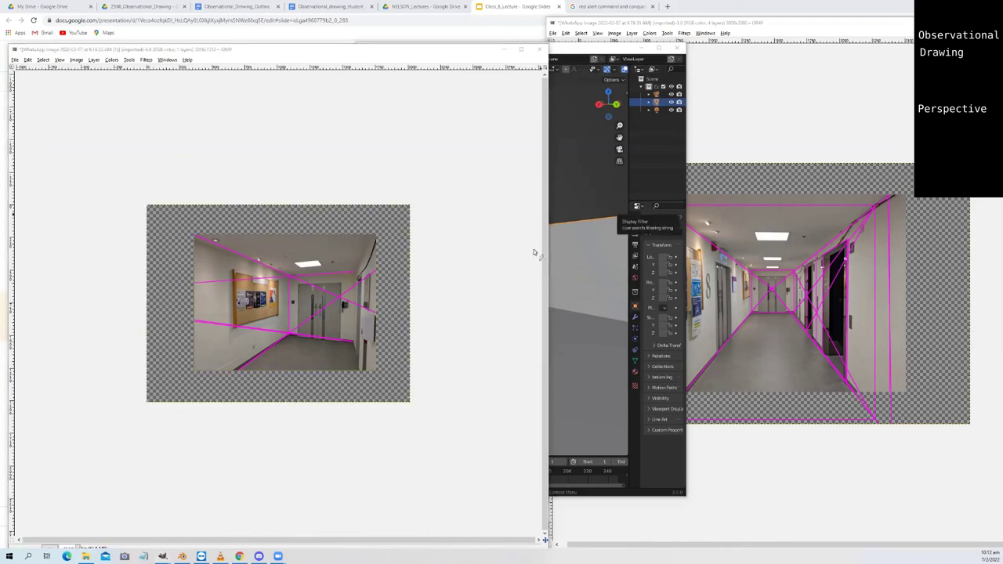
left_click(389, 292)
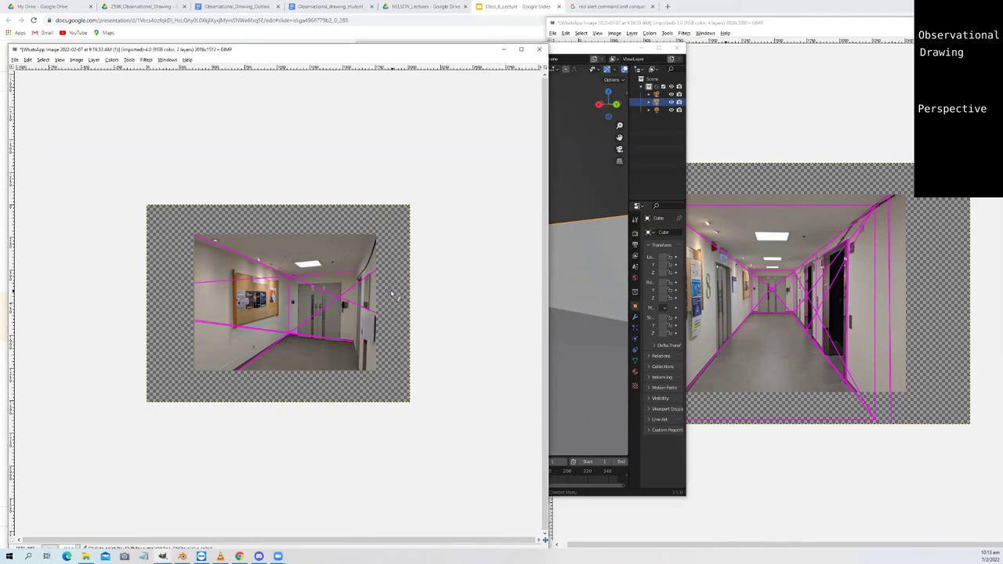
left_click(166, 298)
Replace the visible photo with a plain white background and draw a vertical corner line between the two vanishing points
key("Delete")
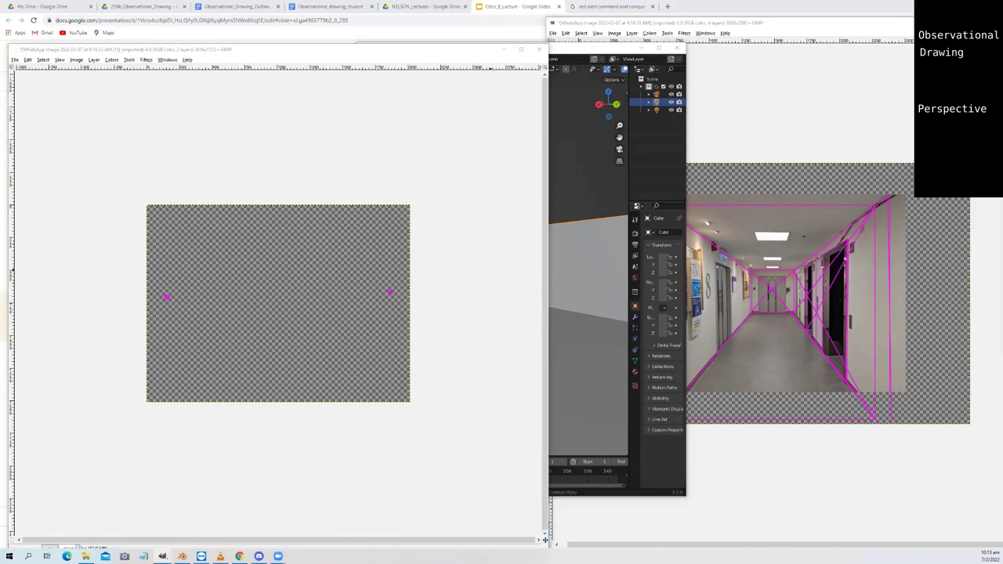
key("ctrl+period")
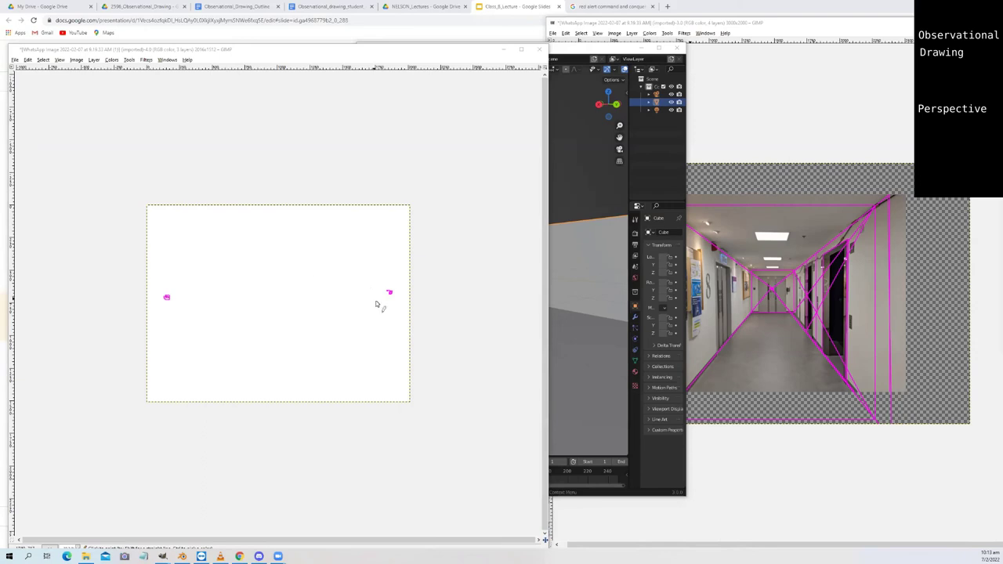
left_click(241, 251)
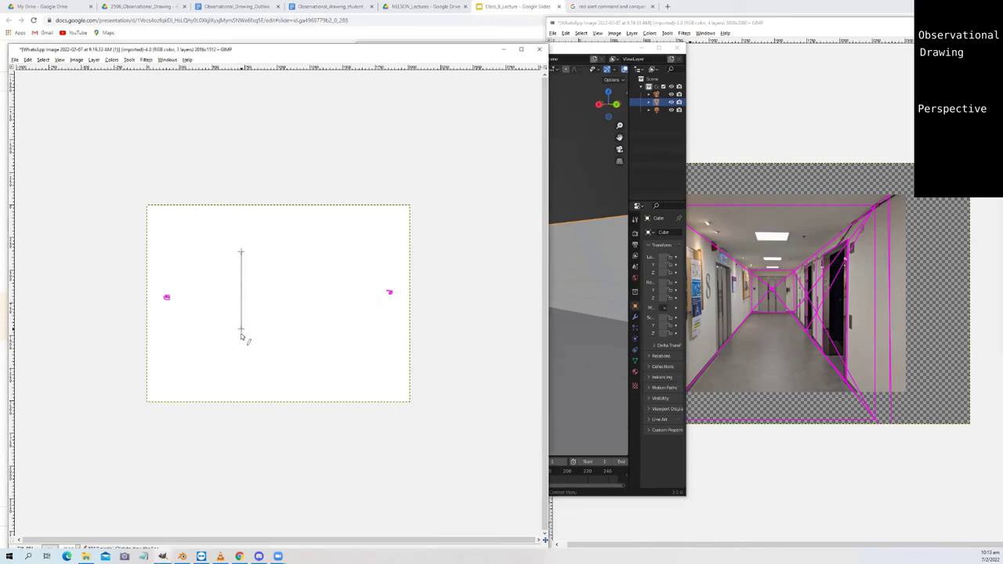
left_click(240, 349, "shift")
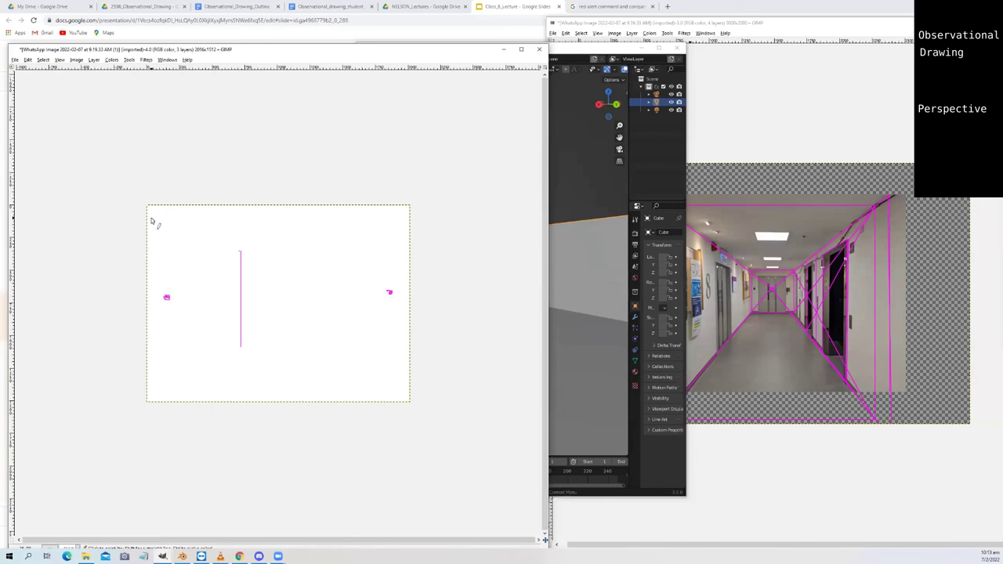
Draw two lines from the right vanishing point through the corner line's top and bottom ends to the left canvas edge
left_click(389, 292)
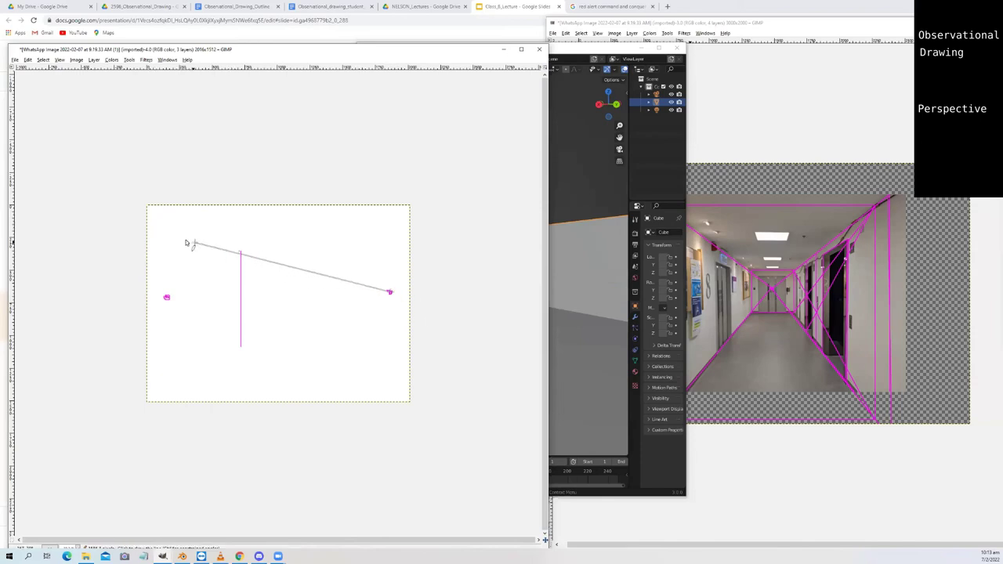
left_click(99, 214, "shift")
left_click(390, 291)
left_click(117, 394, "shift")
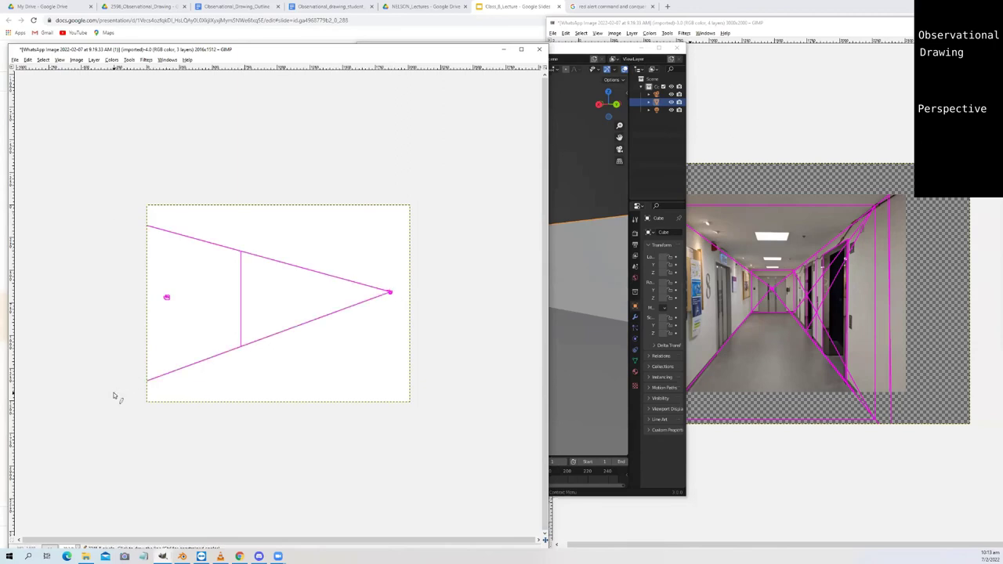
Draw two lines from the left vanishing point through the corner line's ends to the canvas's bottom and top edges
left_click(166, 297)
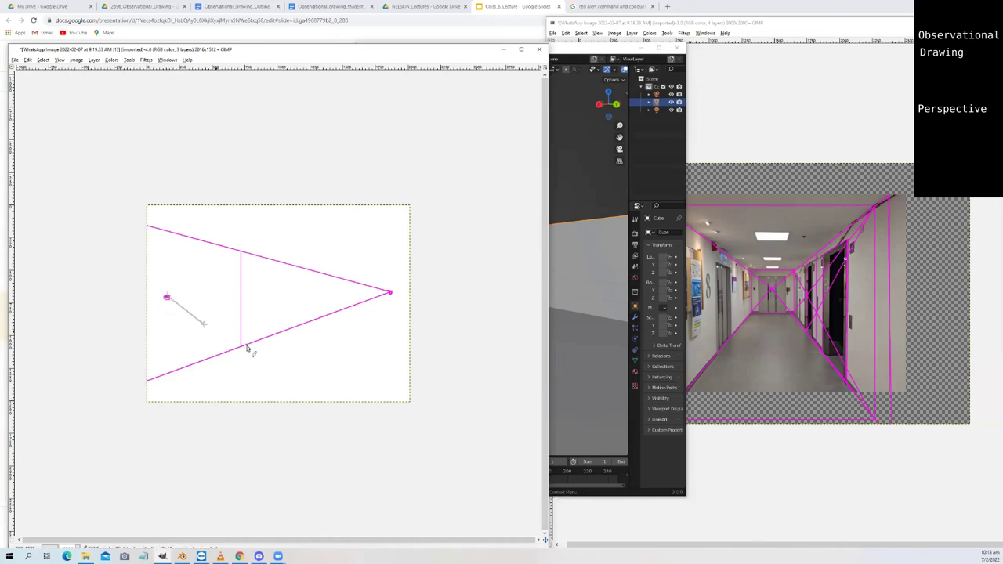
left_click(422, 464, "shift")
left_click(166, 297)
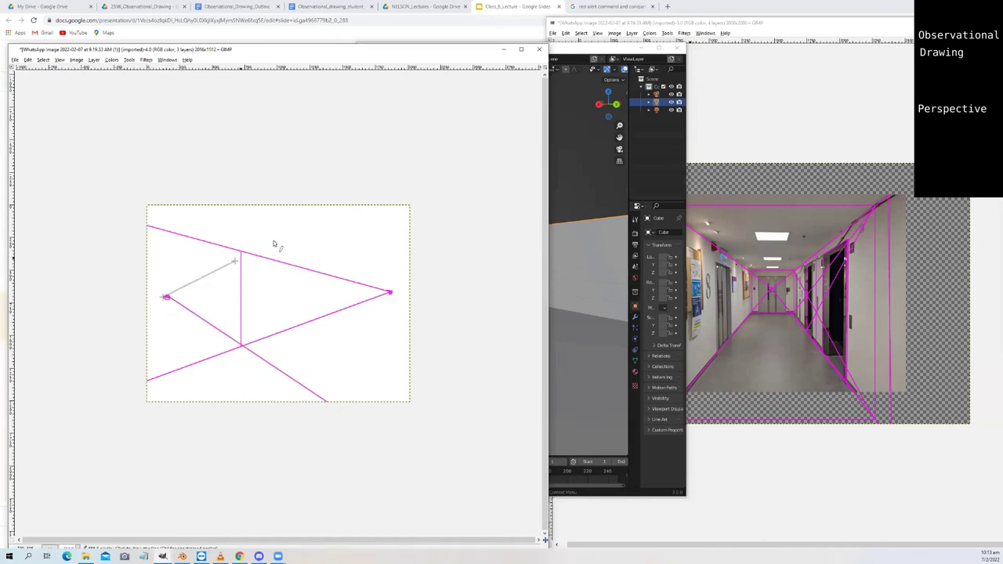
left_click(409, 157, "shift")
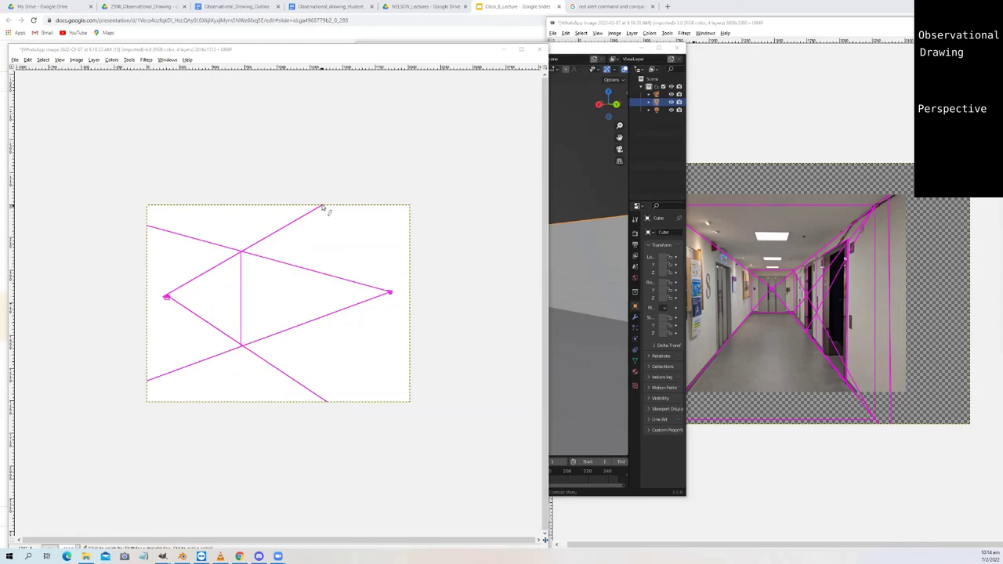
Trace the right wall's ceiling edge, the vertical corner and the right wall's floor edge in thicker blue lines
left_click(240, 251, "shift")
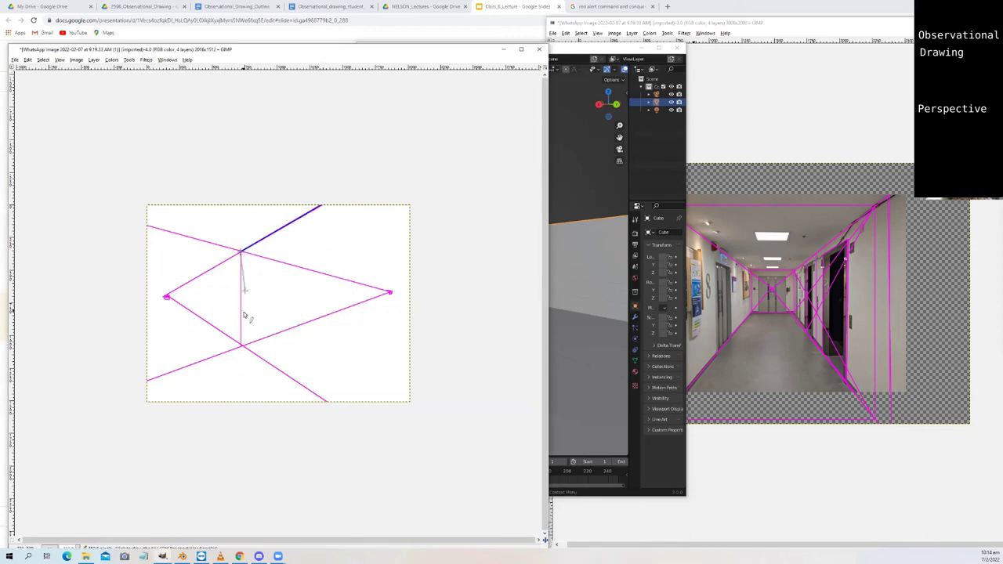
left_click(243, 343, "shift")
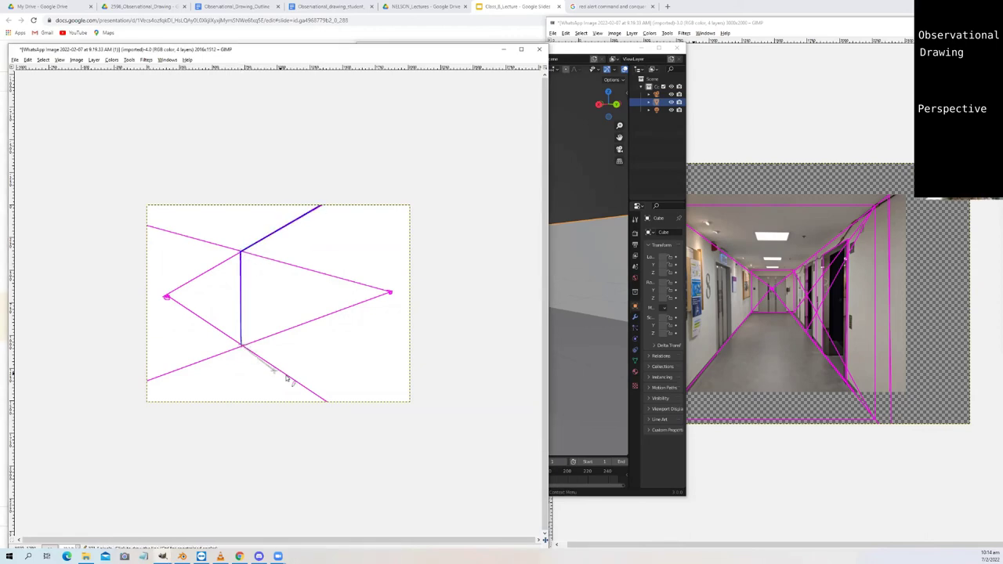
left_click(327, 405, "shift")
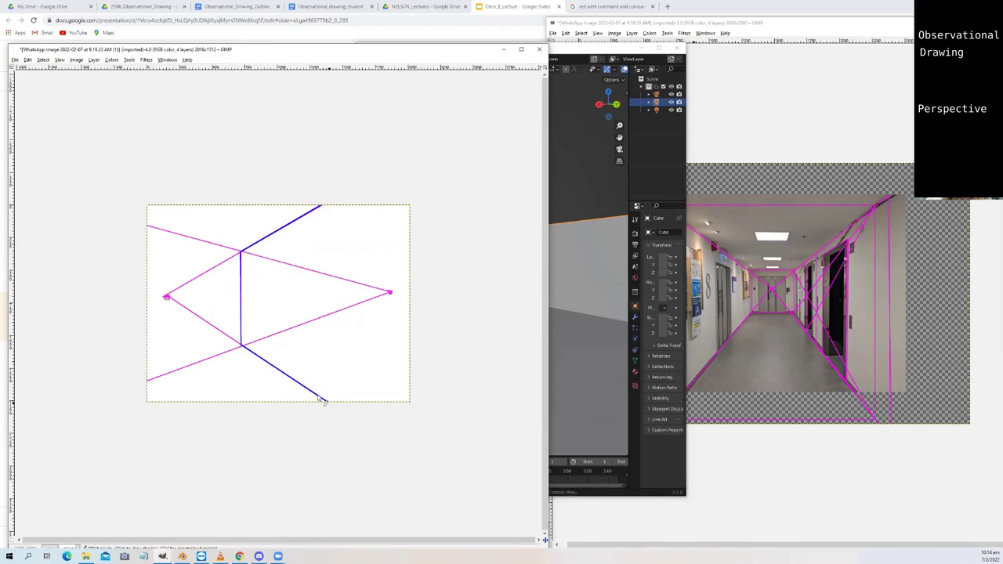
Trace the left wall's floor edge and ceiling edge in thicker blue lines from the canvas edge to the vertical corner
left_click(147, 383)
left_click(240, 345, "shift")
left_click(241, 251)
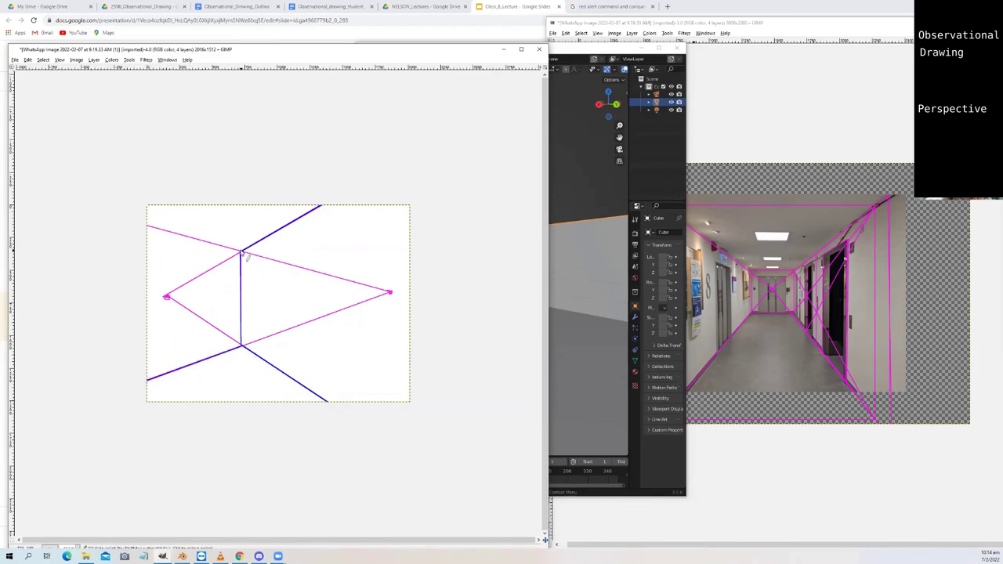
left_click(130, 224, "shift")
Hide the photo and pink construction lines, keep the blue room outline and vanishing points over white, and add a new layer
key("alt+Tab")
key("alt+Tab")
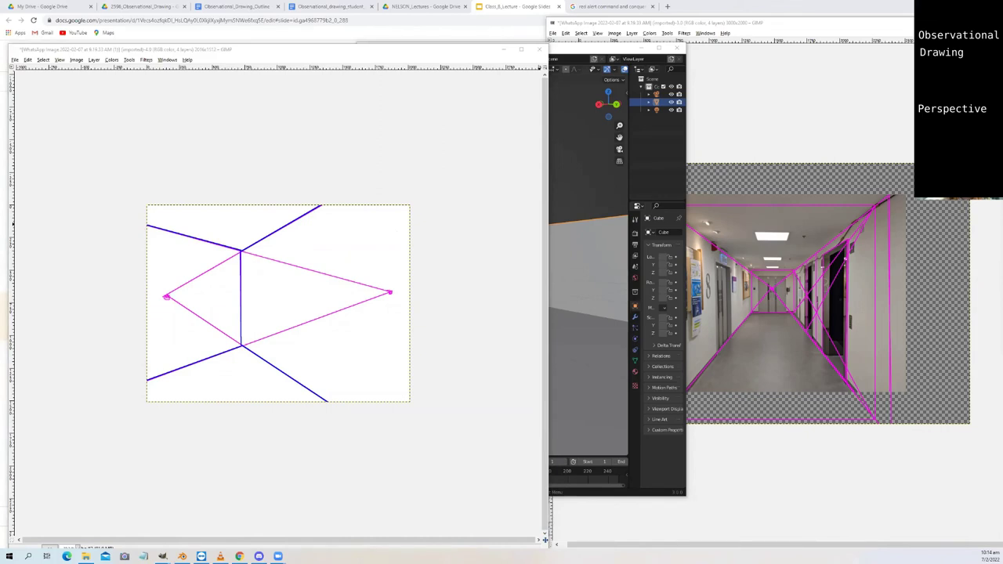
key("ctrl+z")
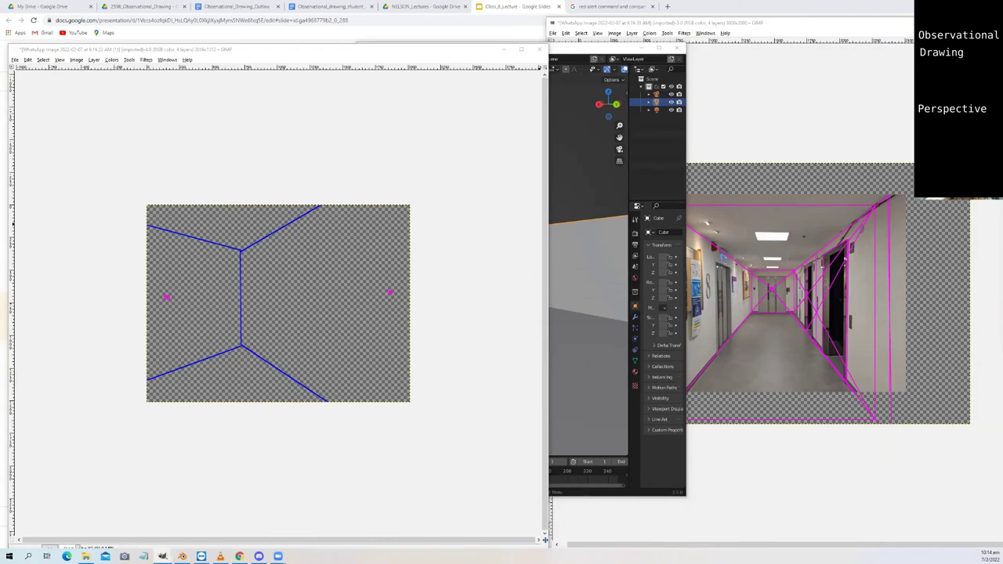
key("ctrl+z")
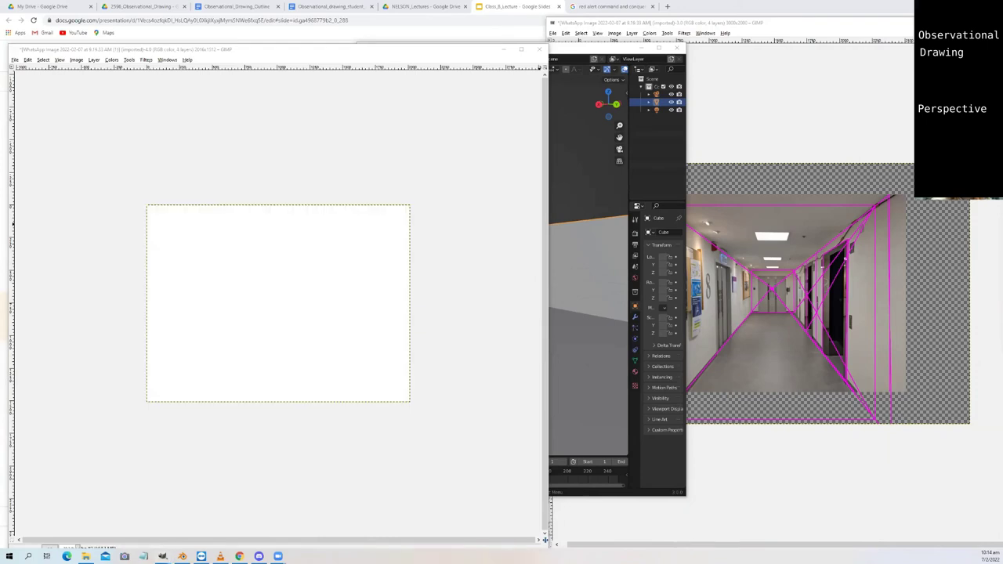
key("ctrl+y")
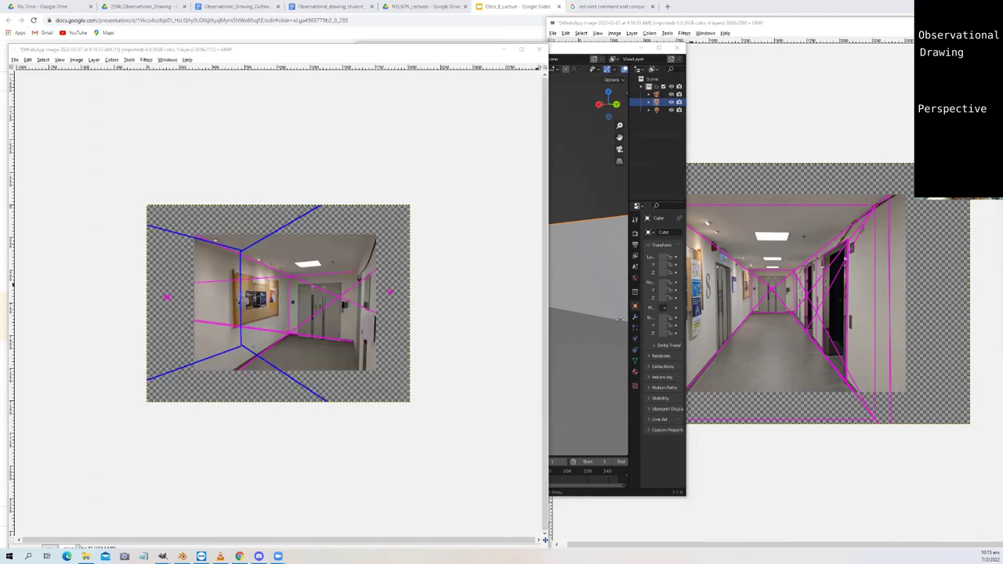
scroll(291, 309, "up", 2)
scroll(292, 309, "down", 1)
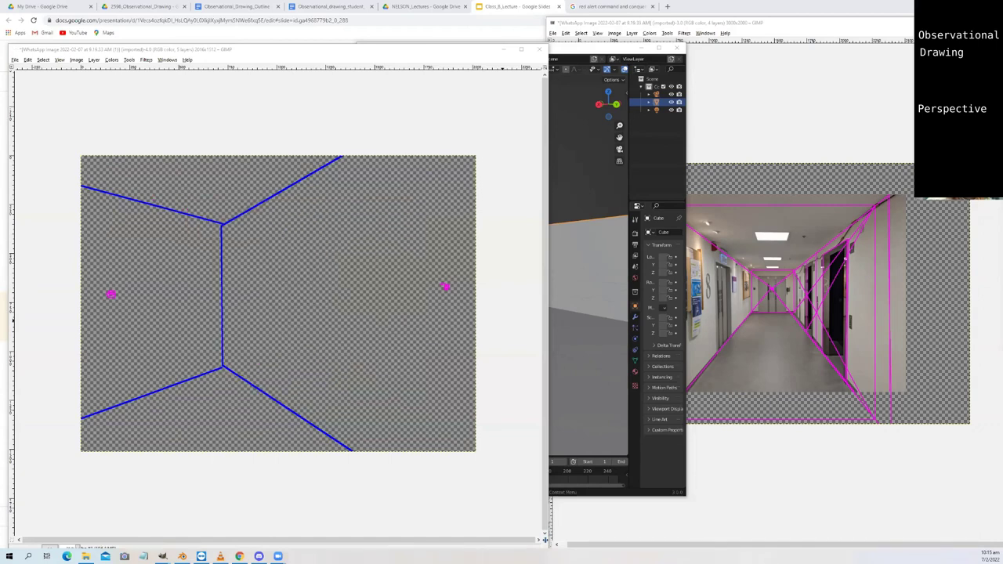
key("ctrl+z")
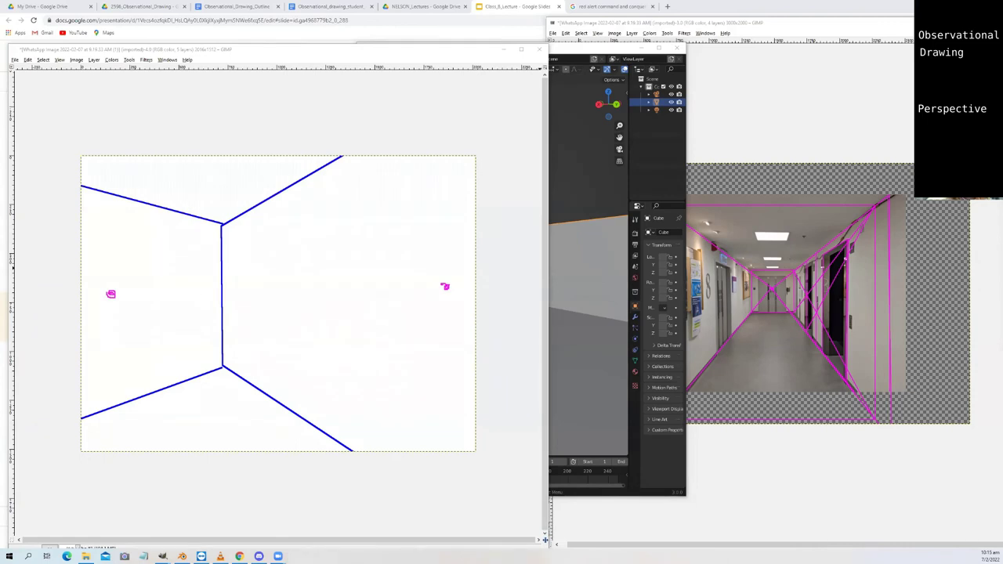
left_click(112, 296)
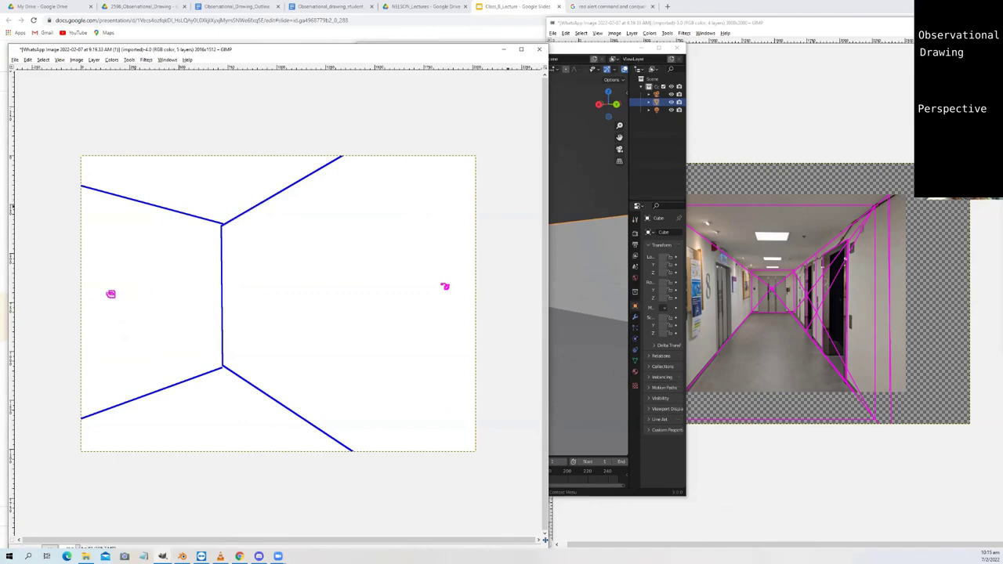
Draw blue lines from the left vanishing point along the right wall's ceiling and floor edges, and close the wall with a vertical line
left_click(110, 293)
left_click(224, 225, "shift")
left_click(110, 293)
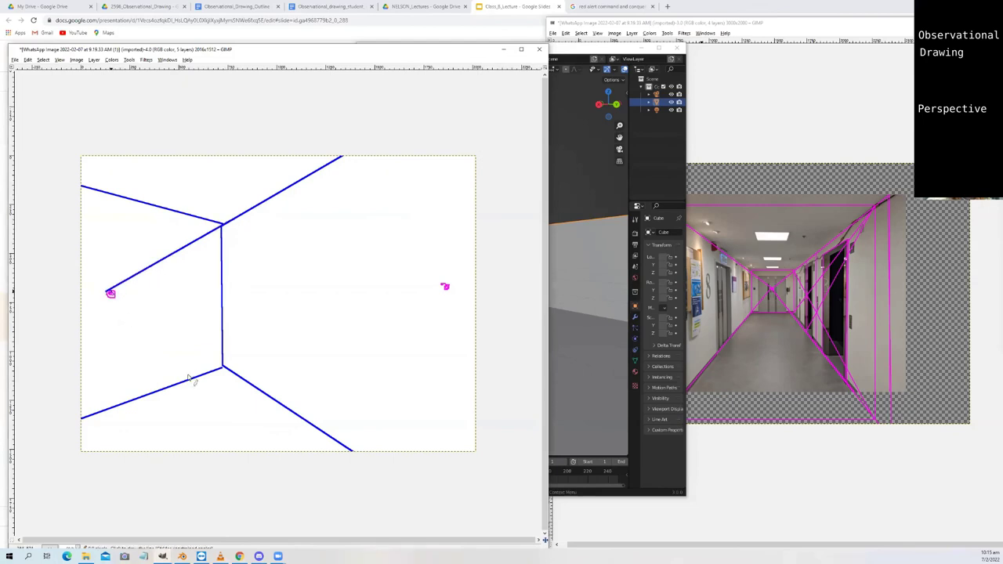
left_click(351, 455, "shift")
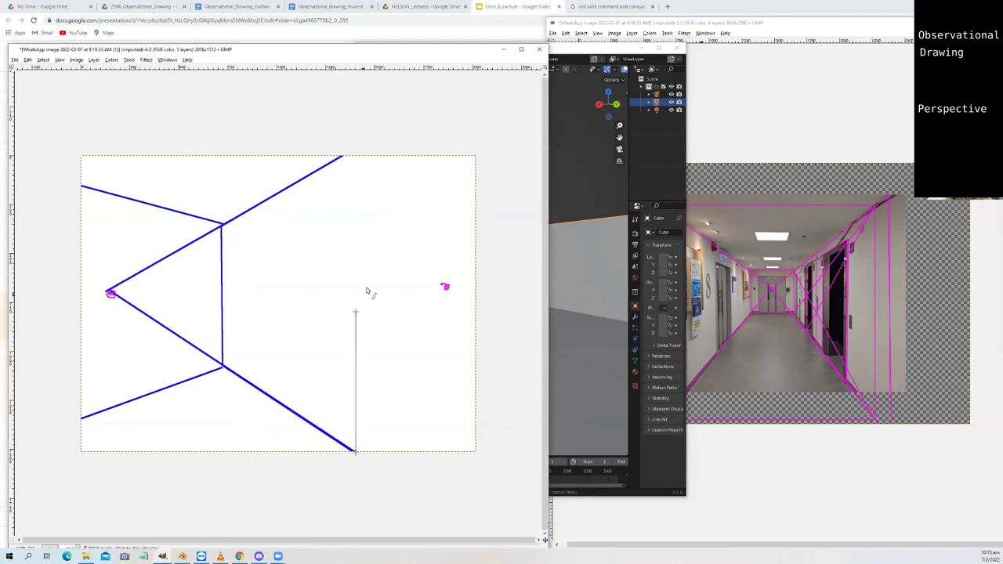
left_click(349, 158, "ctrl+shift")
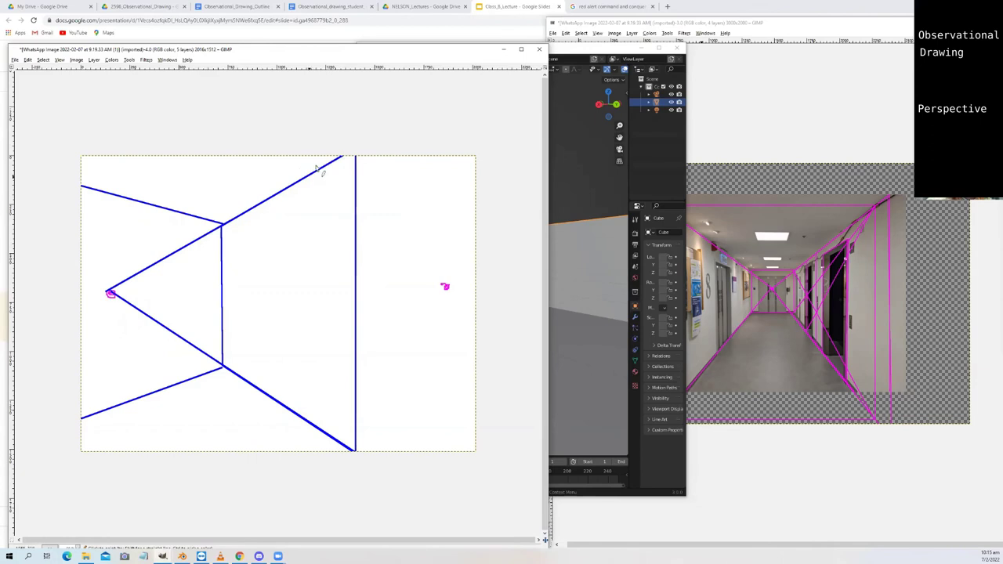
Draw both diagonals across the right wall and a full-height vertical line through the point where they cross
left_click(223, 365, "shift")
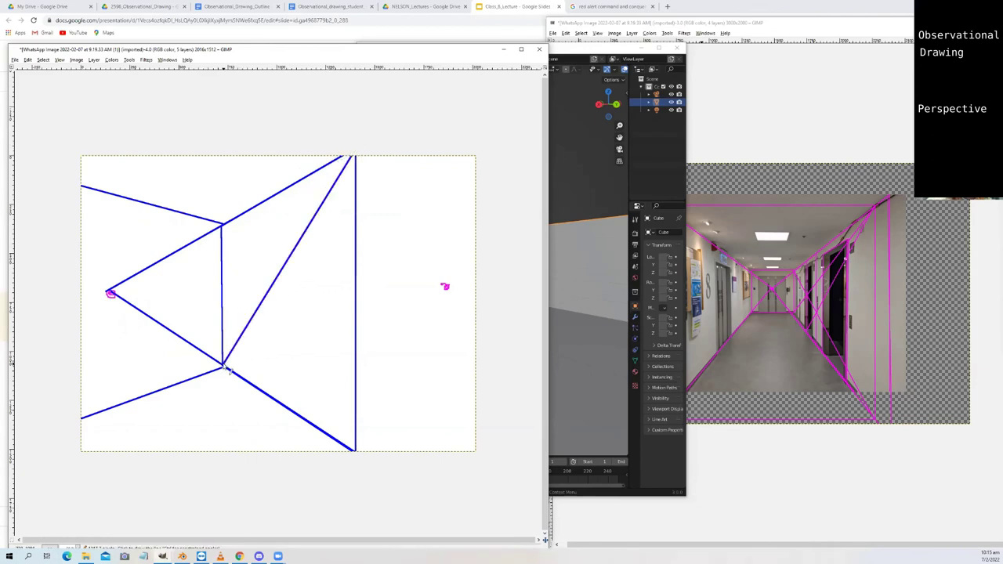
left_click(354, 451, "shift")
left_click(265, 297)
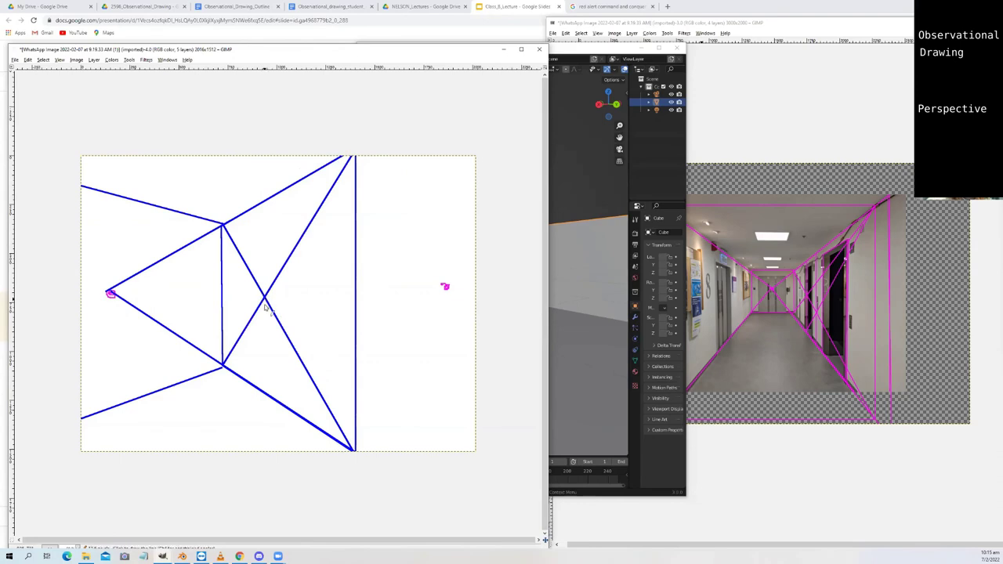
left_click(265, 392, "shift")
left_click(265, 201, "shift")
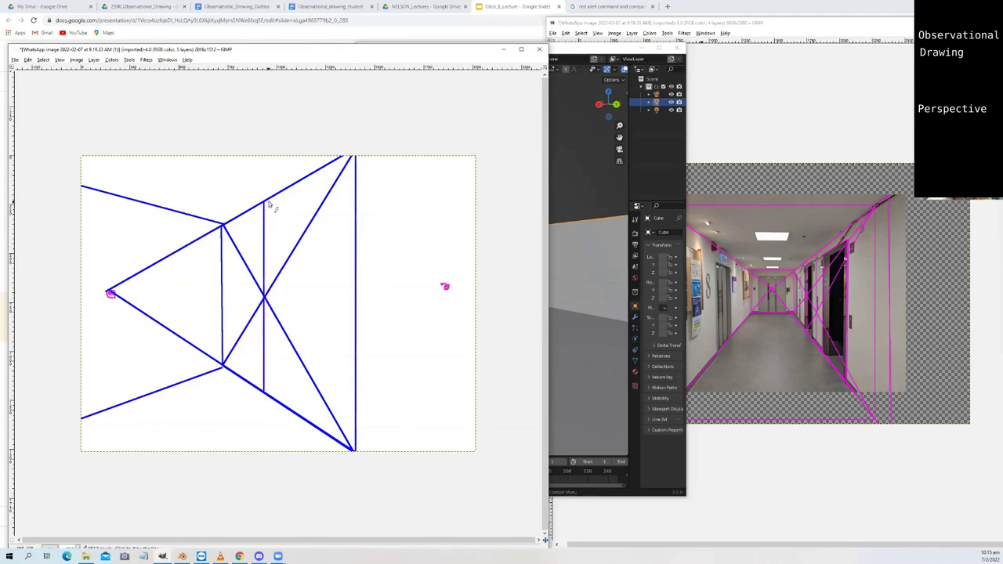
Draw a door-top line from the left vanishing point across the right wall and drop two verticals to the floor where it crosses the diagonals
left_click(110, 293)
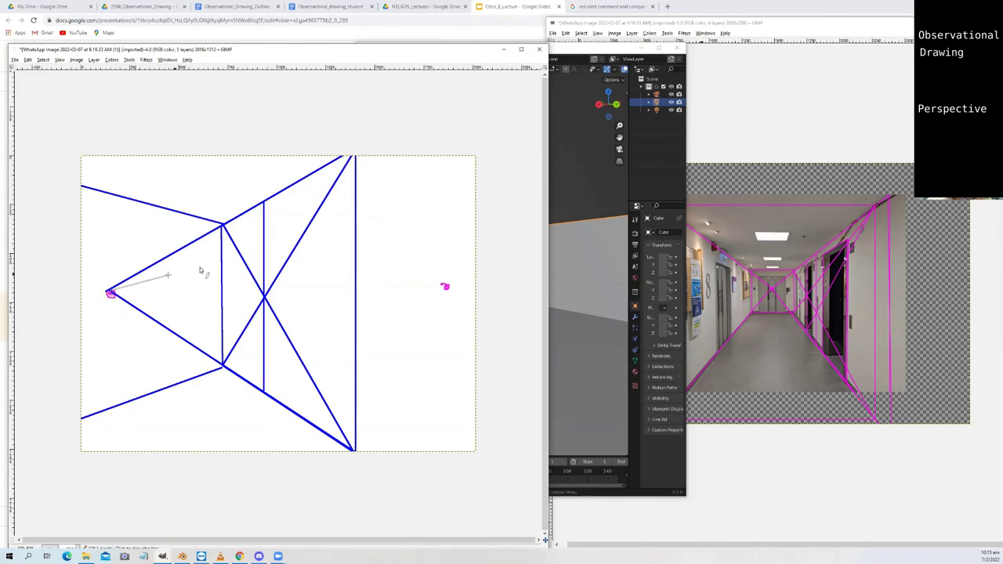
left_click(358, 208, "shift")
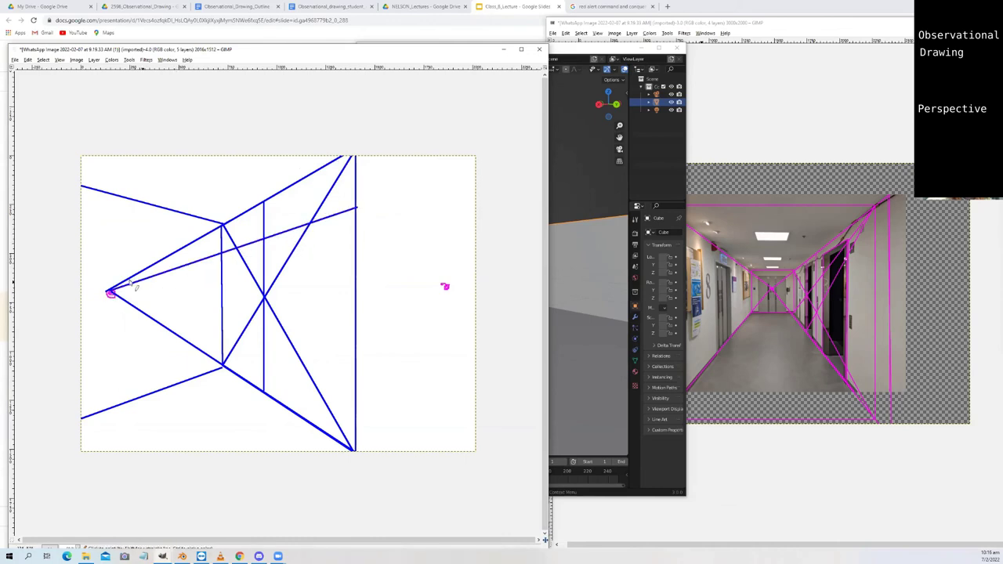
left_click(237, 248)
left_click(237, 371, "shift")
left_click(309, 223)
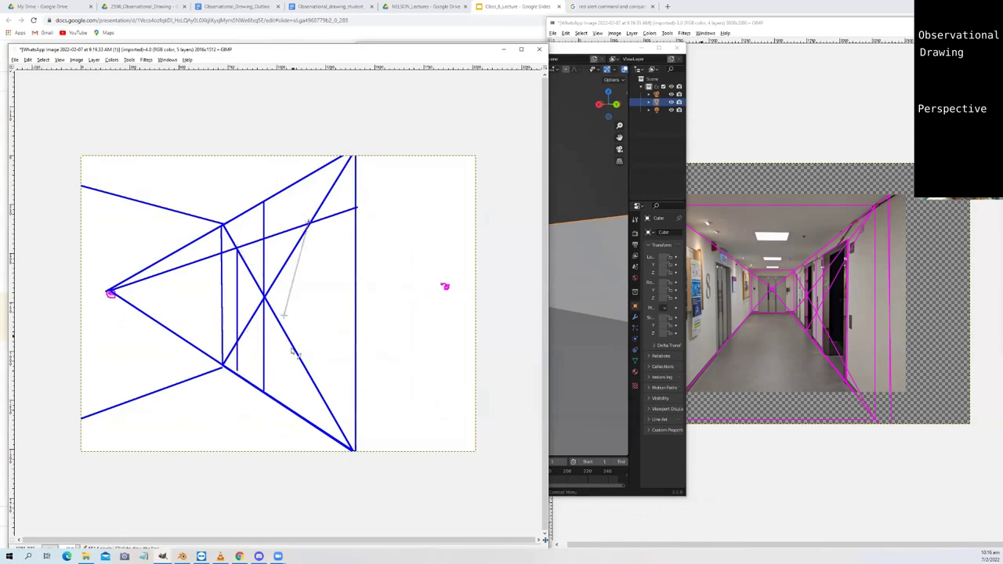
left_click(309, 423, "shift")
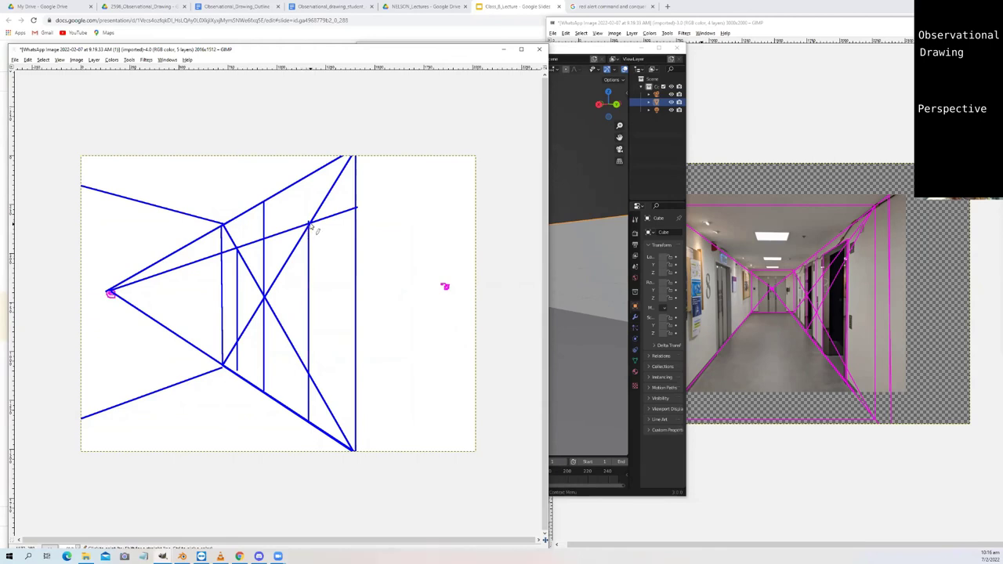
Draw two lines from the right vanishing point to the top and bottom ends of the doorway's right side
left_click(445, 286)
left_click(309, 223, "shift")
left_click(445, 286)
left_click(310, 423, "shift")
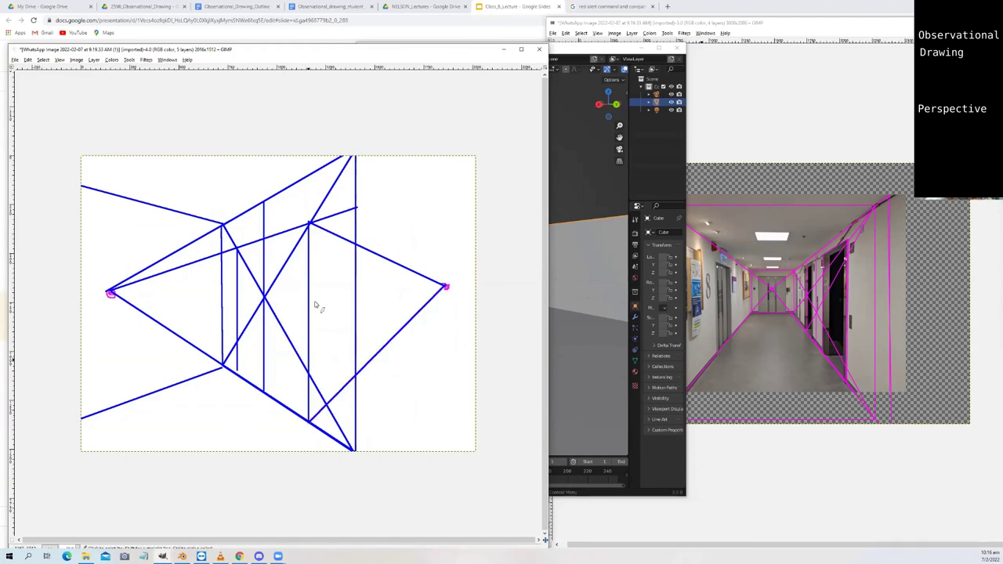
Add the wall thickness with a second vertical beside the doorway's right side and a second floor line through the left vanishing point
left_click(311, 225)
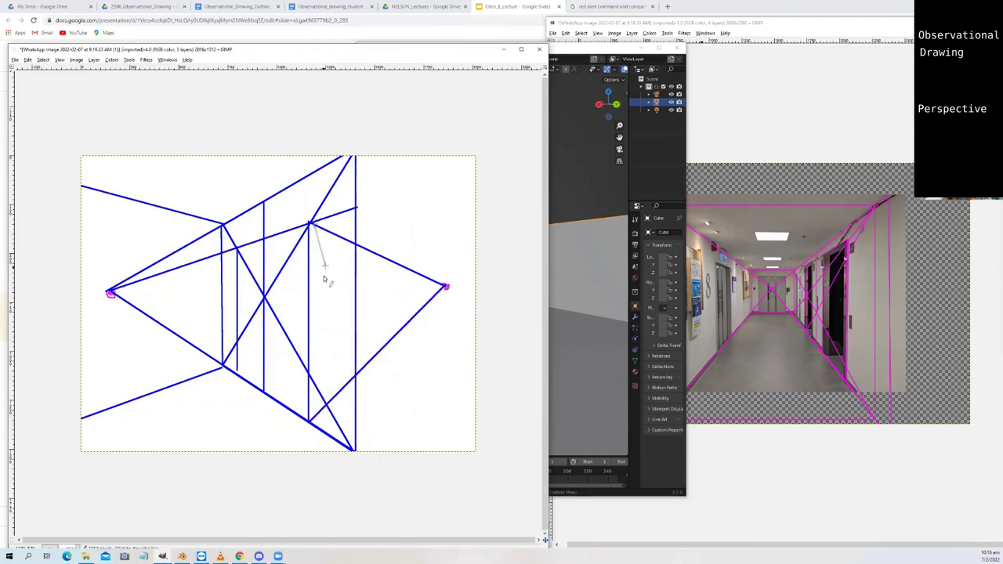
left_click(317, 416, "shift")
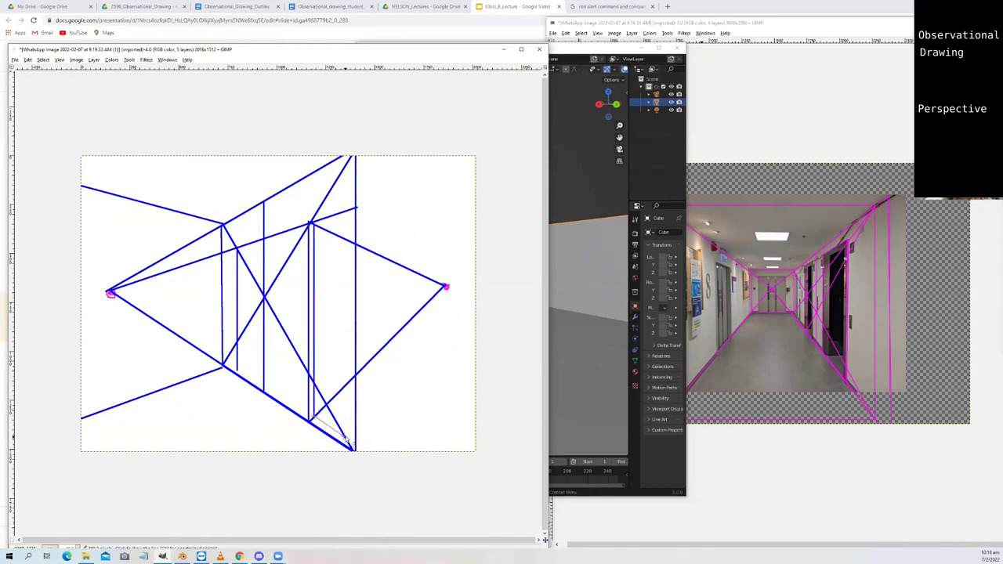
left_click(110, 292, "shift")
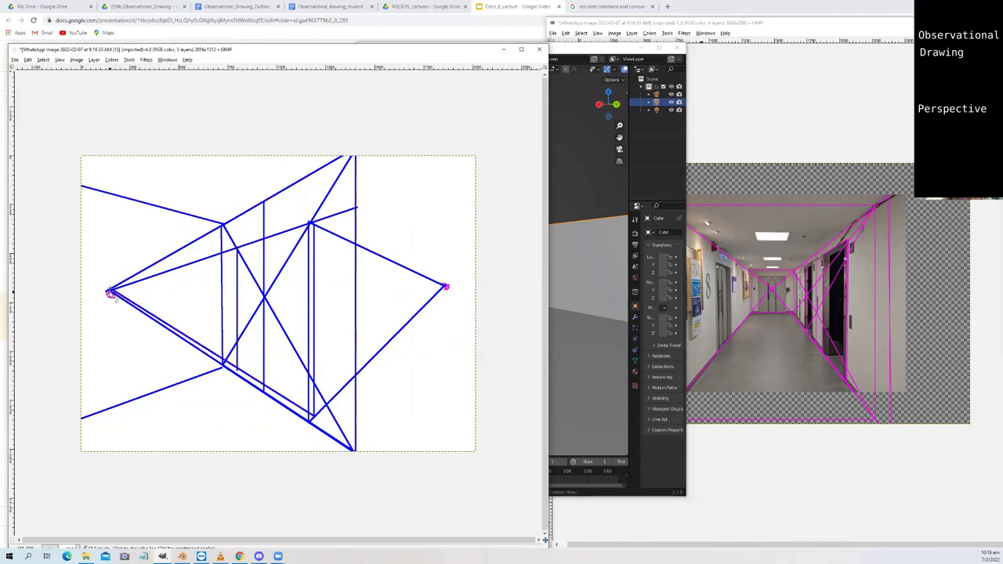
left_click(370, 451, "shift")
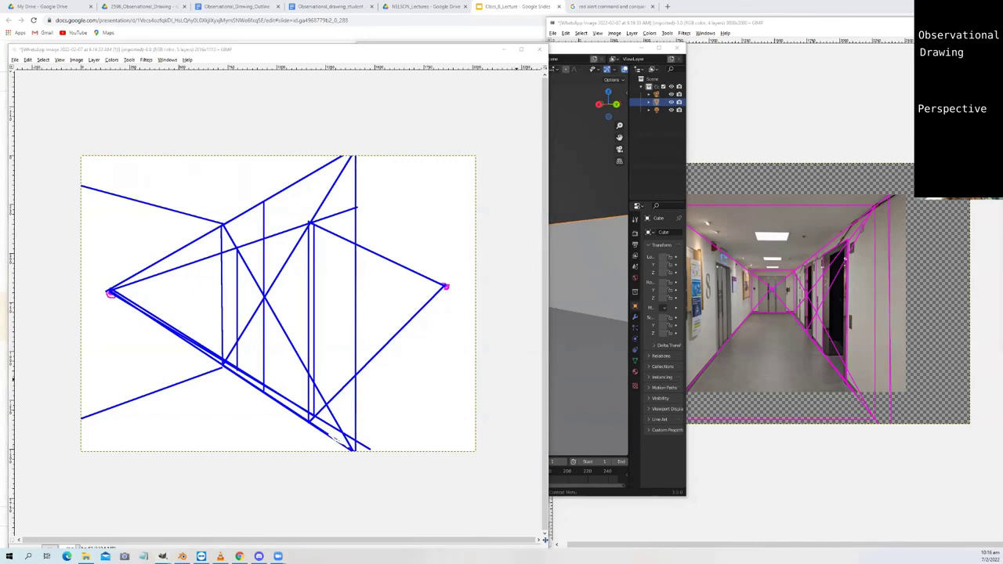
Erase the original floor edge right of the doorway and between the room corner and middle vertical, and bring the corridor image forward
left_click(337, 439)
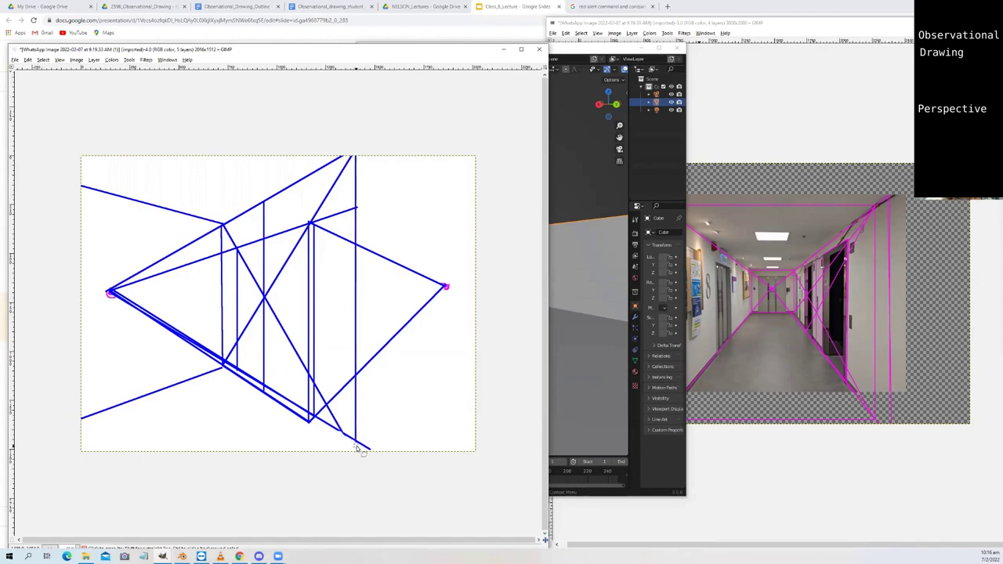
left_click_drag(253, 388, 228, 370)
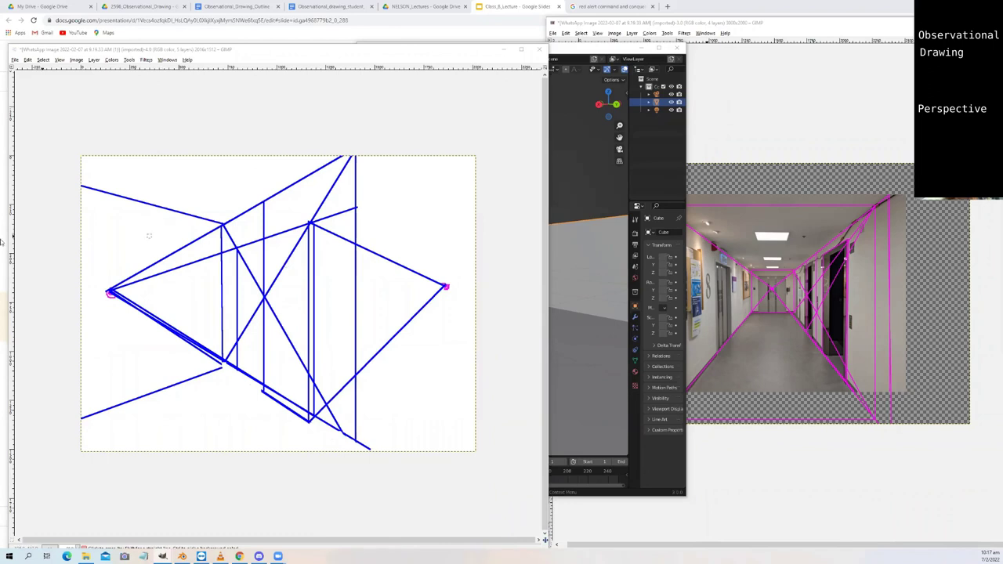
left_click(772, 118)
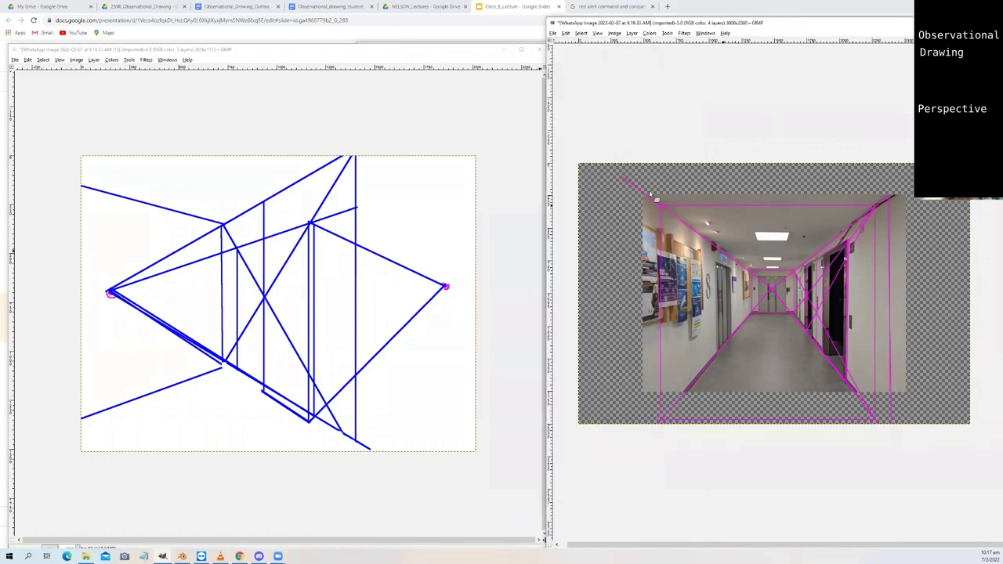